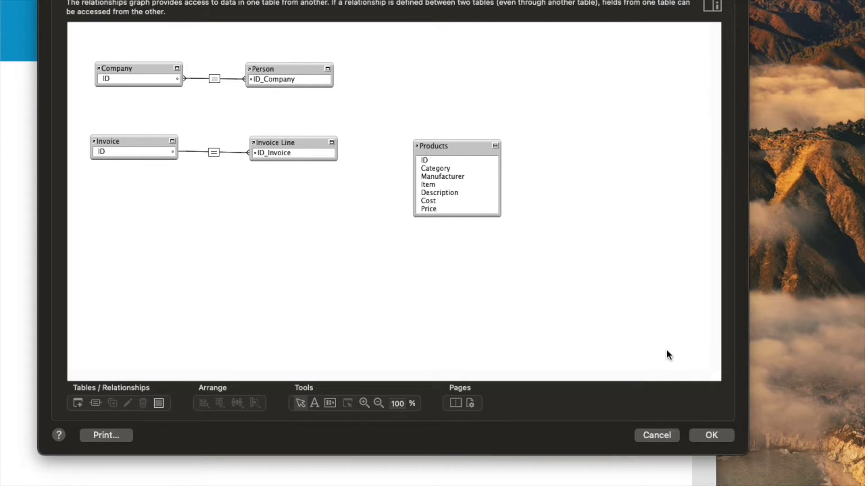
- Review the Company, Person, Invoice and Invoice Line table occurrences in the relationships graph
left_click(133, 66)
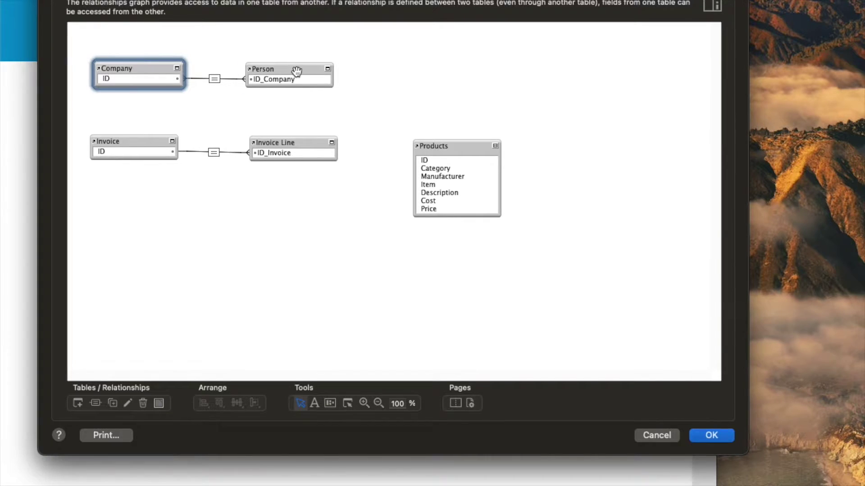
left_click(296, 71)
left_click(130, 141)
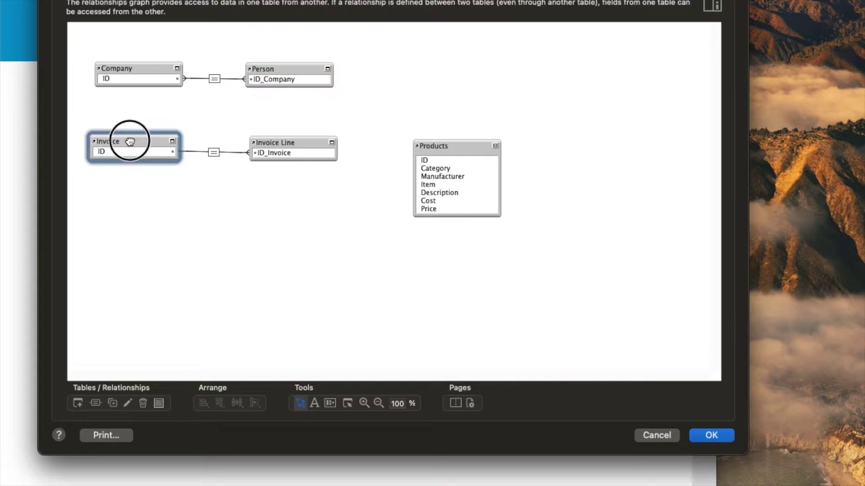
left_click(272, 144)
- Close the relationships graph and stay on the Company record layout
key("Return")
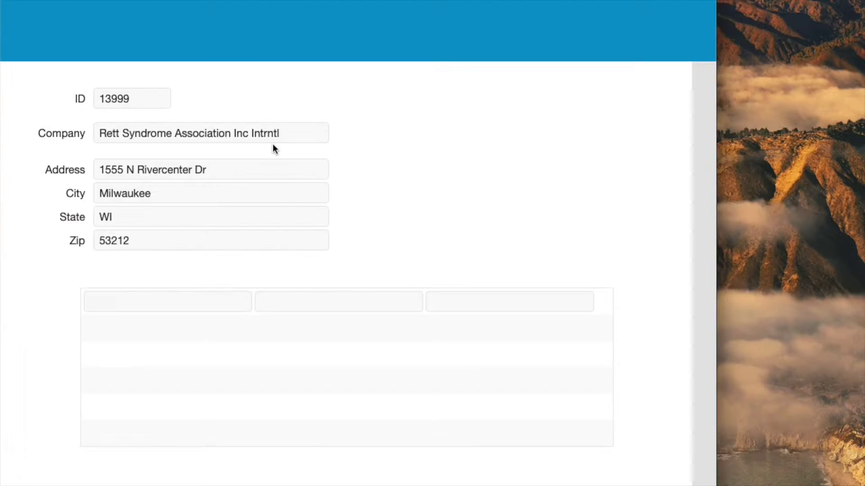
left_click(67, 1)
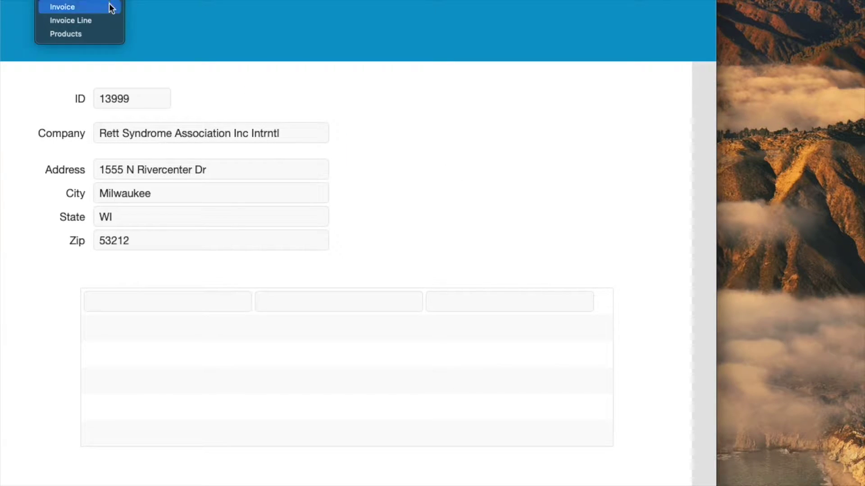
left_click(218, 23)
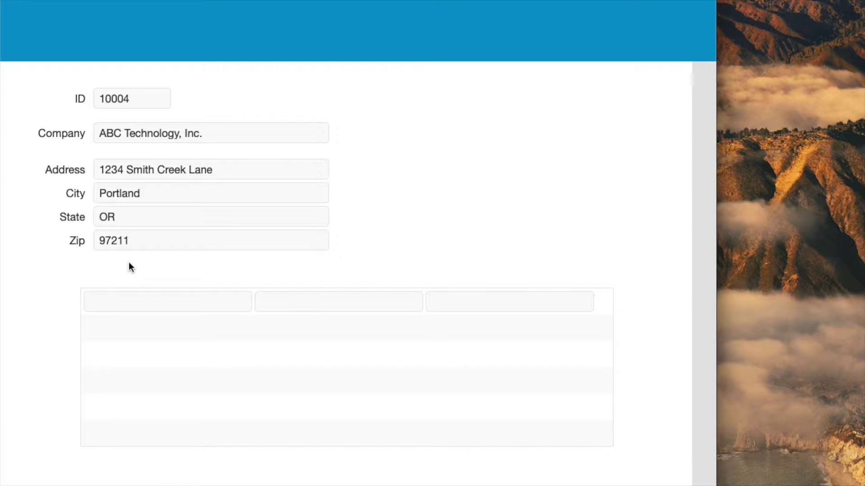
- Enter Matt, John and Carrie in the company's person portal, then switch to the Invoice layout
left_click(148, 294)
type("Matt")
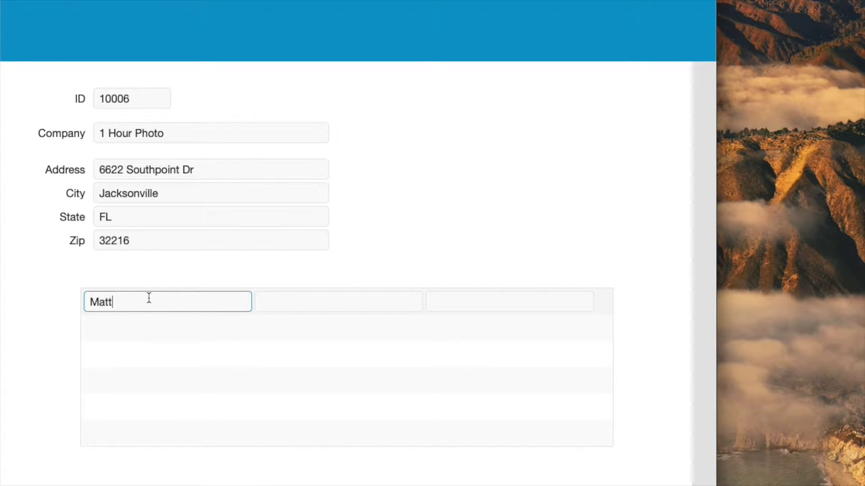
key("Tab")
left_click(138, 325)
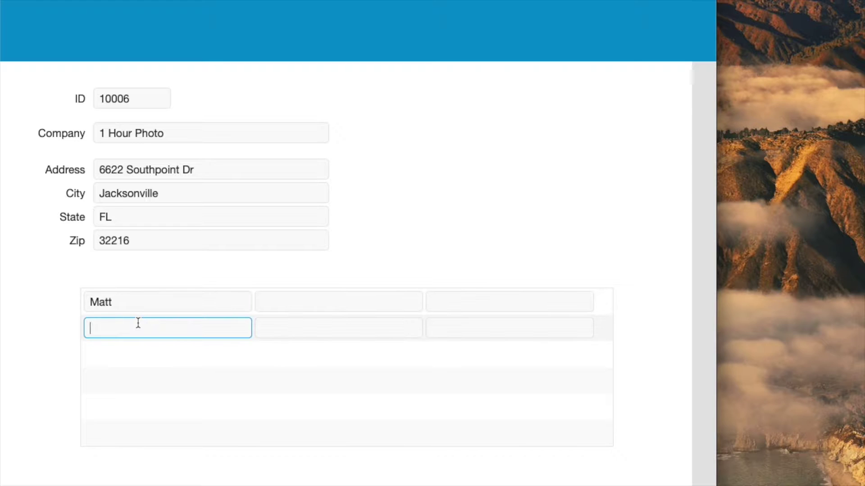
type("John")
key("Tab")
left_click(156, 352)
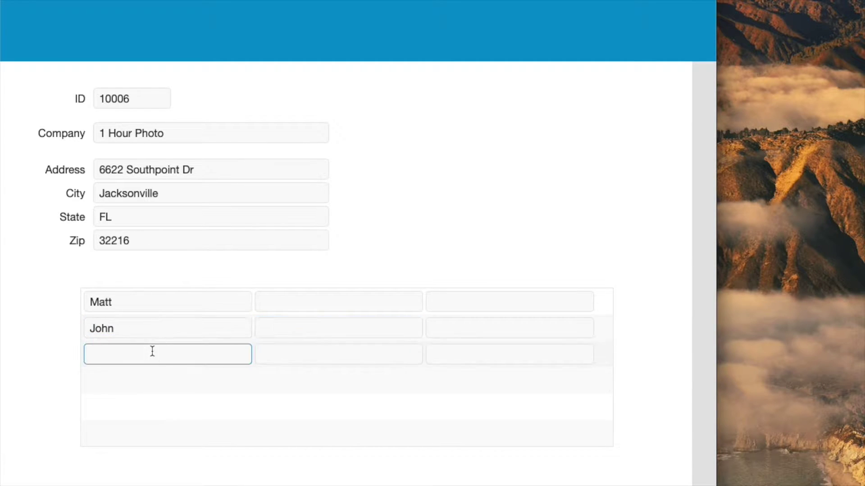
type("Carrie")
key("Tab")
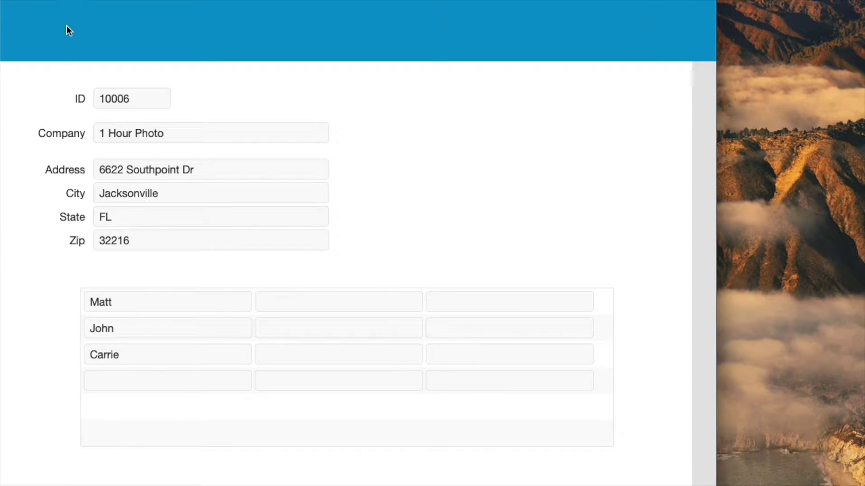
left_click(74, 1)
left_click(76, 12)
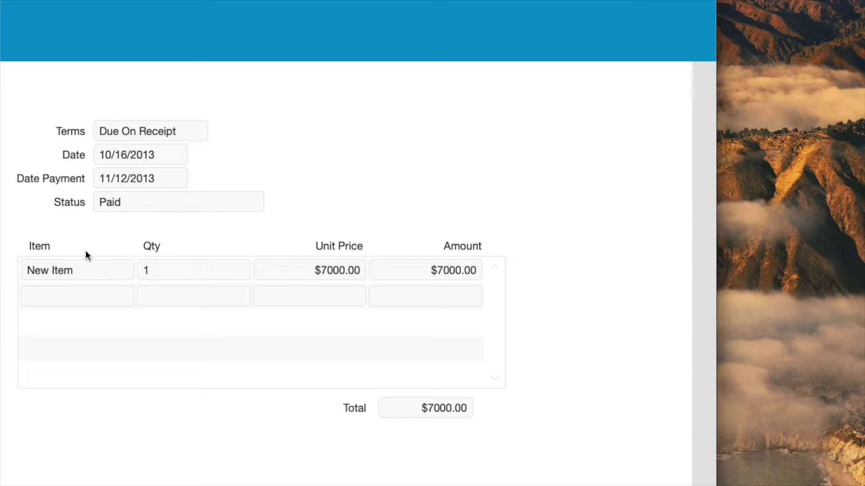
- Scroll through the invoice records, then open Manage Database with Shift-Cmd-D
scroll(154, 255, "down", 2)
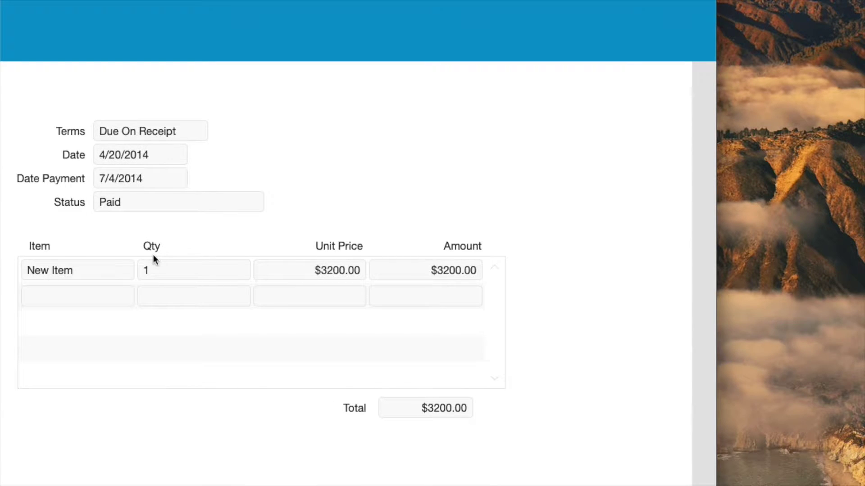
scroll(37, 29, "down", 1)
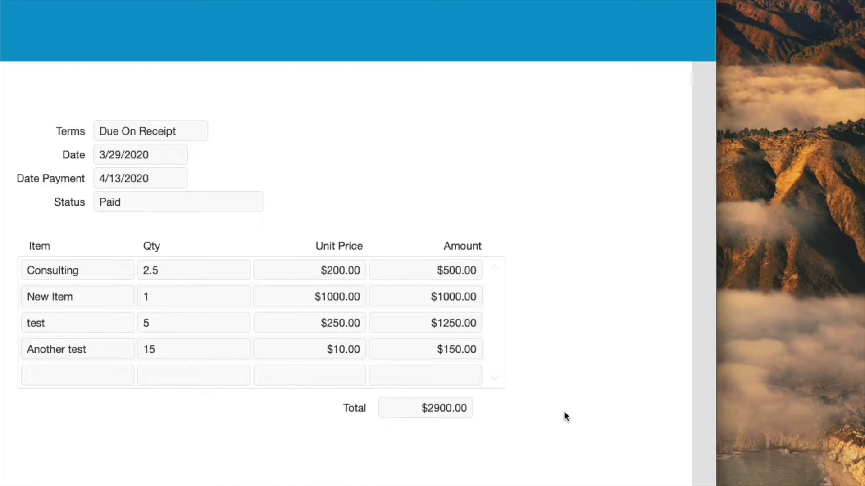
key("super+shift+d")
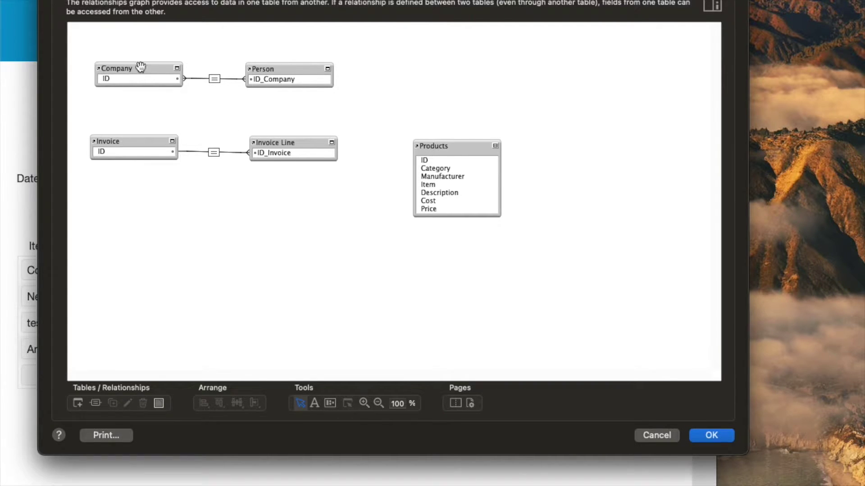
left_click(214, 81)
left_click(214, 79)
left_click(217, 82)
double_click(216, 80)
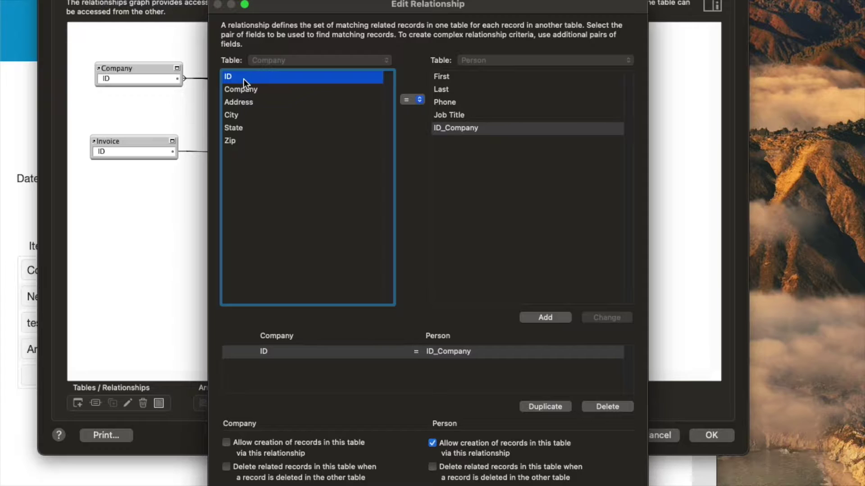
left_click(516, 134)
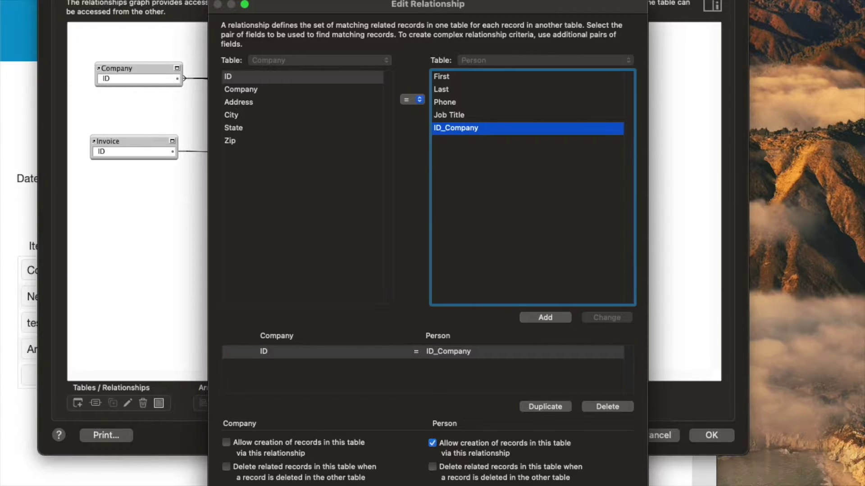
key("Return")
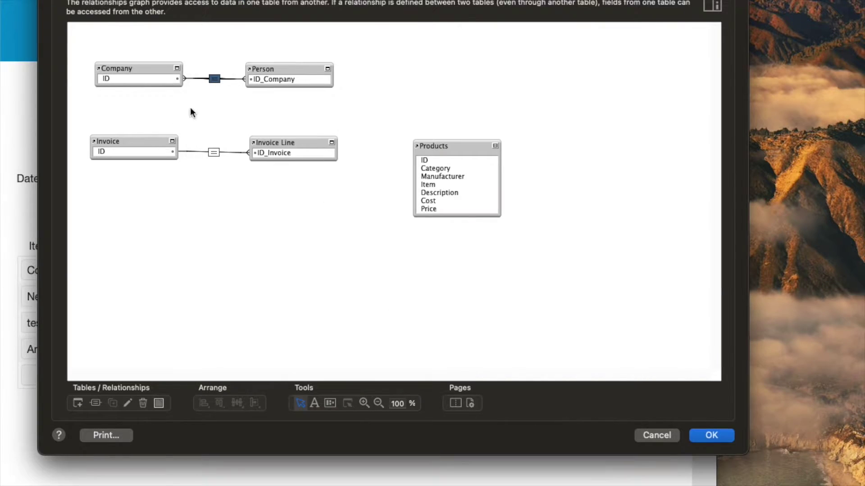
left_click(132, 135)
double_click(214, 152)
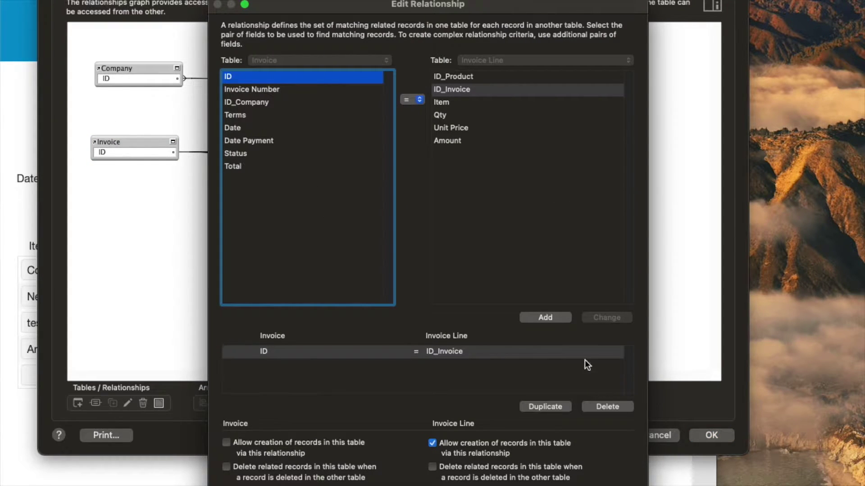
key("Return")
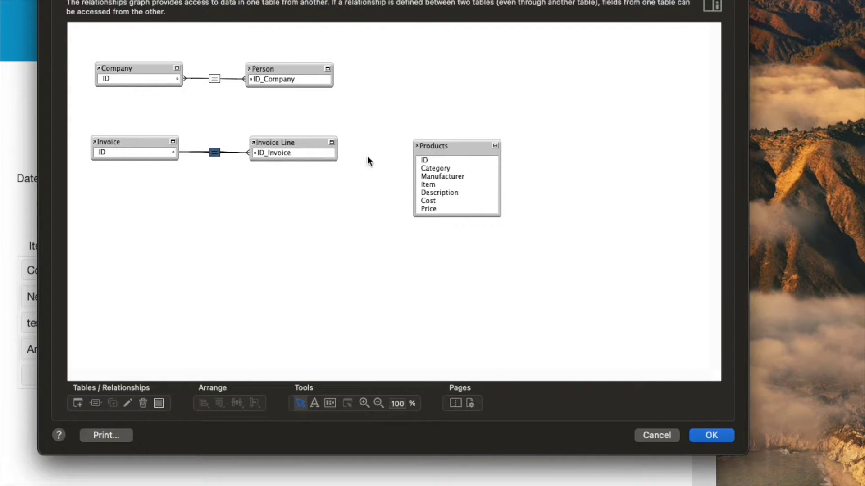
left_click(298, 142)
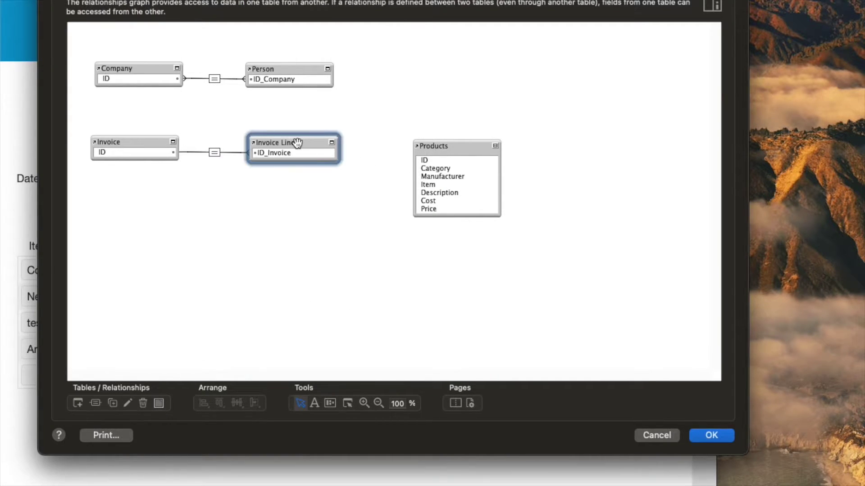
double_click(214, 153)
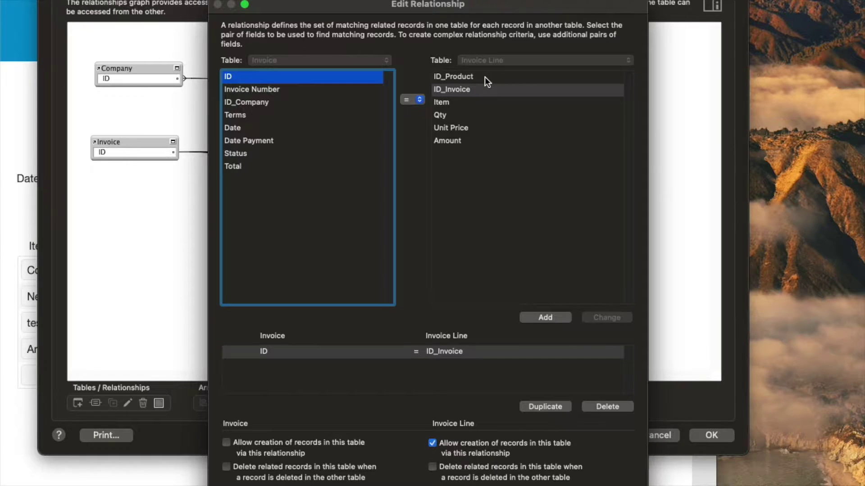
key("Return")
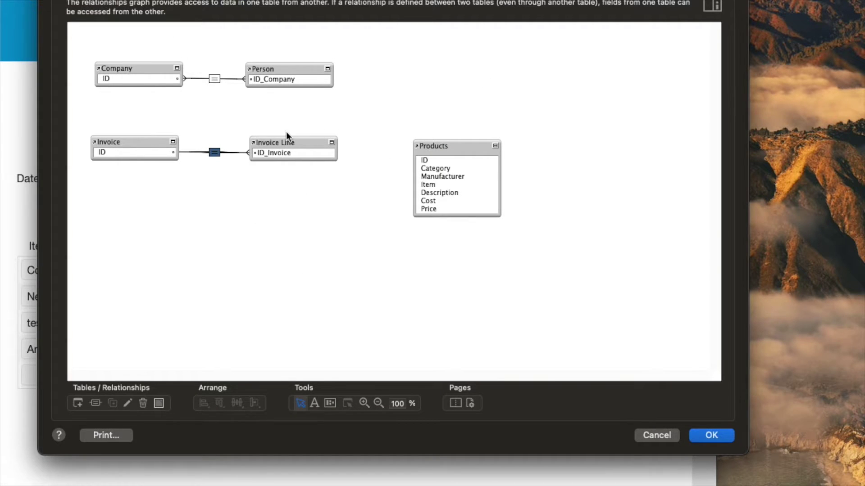
- Connect Invoice Line to Products using ID_Product = ID as the match criteria
left_click(464, 173)
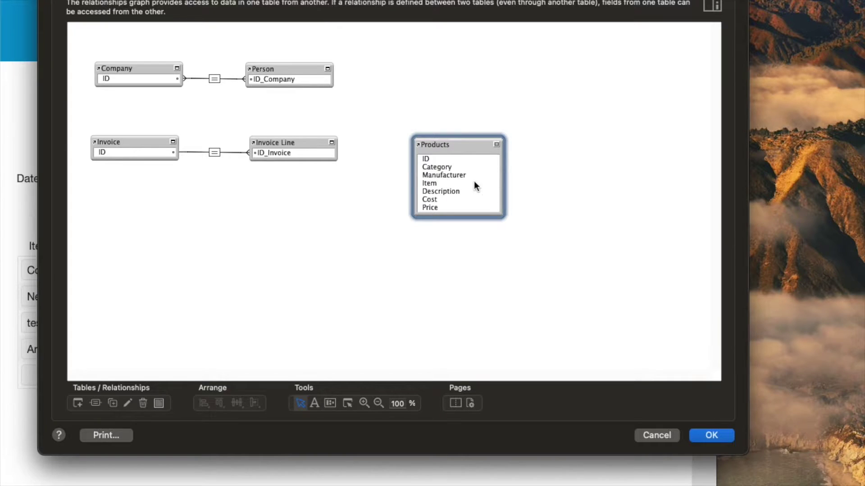
left_click_drag(474, 182, 448, 174)
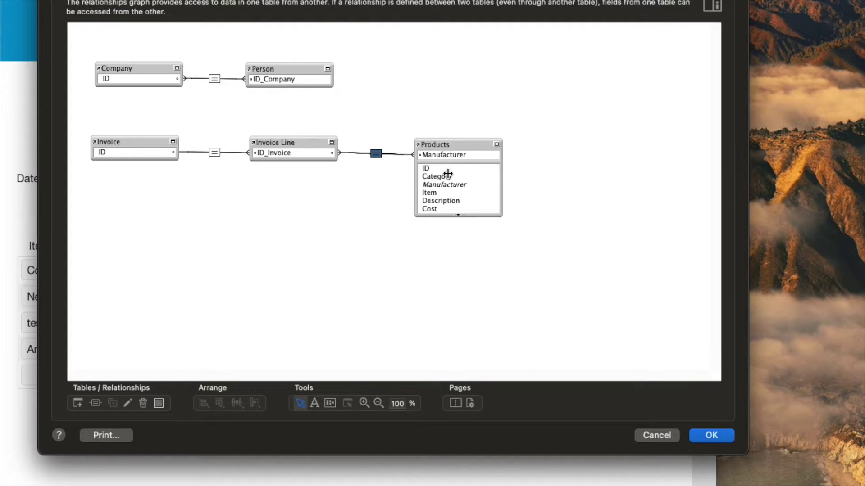
double_click(378, 155)
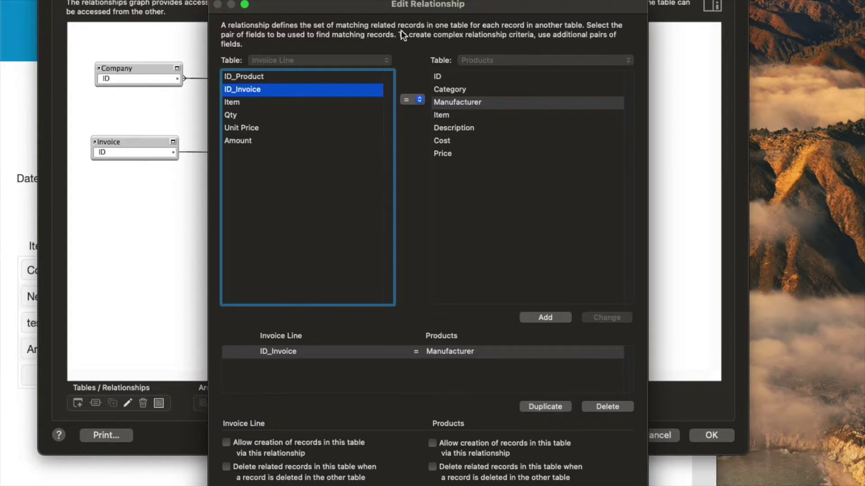
left_click_drag(399, 6, 393, 5)
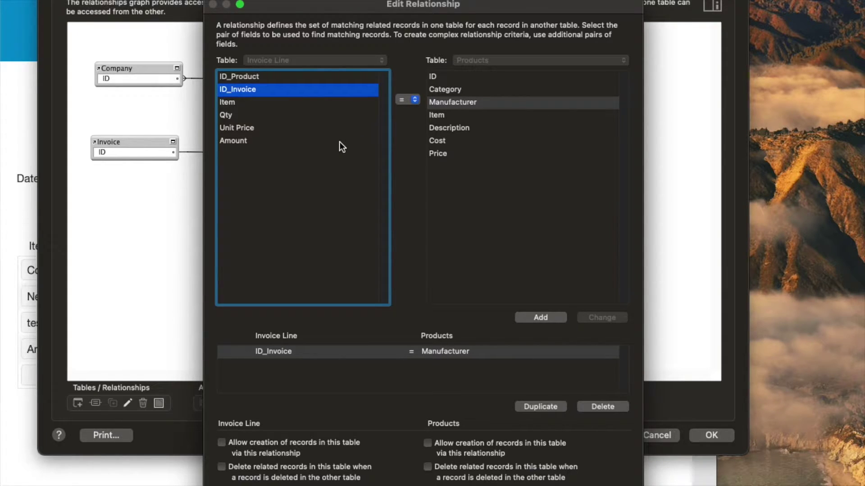
left_click(248, 78)
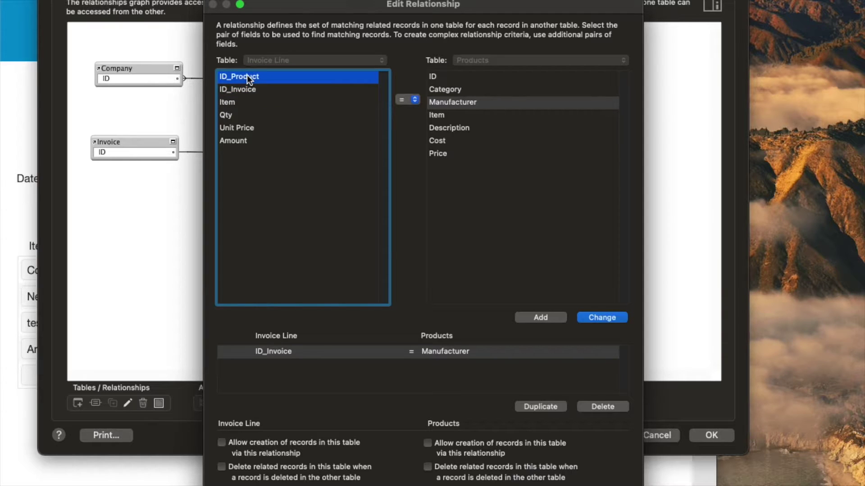
left_click(447, 73)
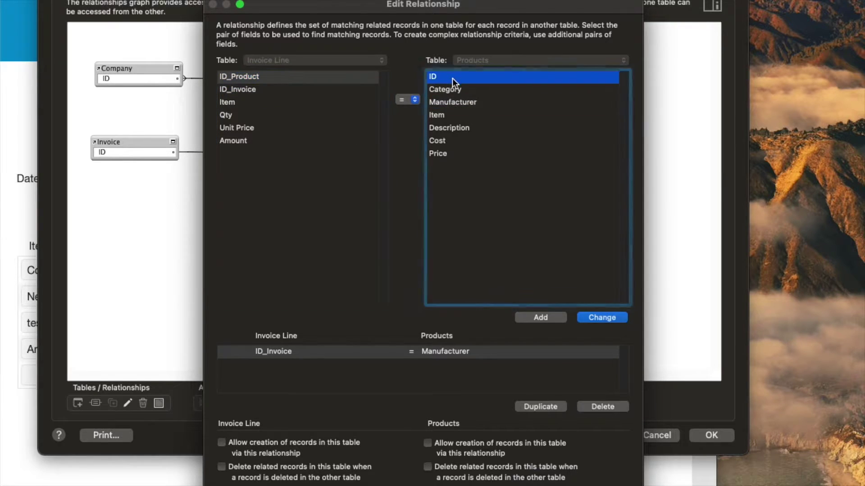
left_click(614, 319)
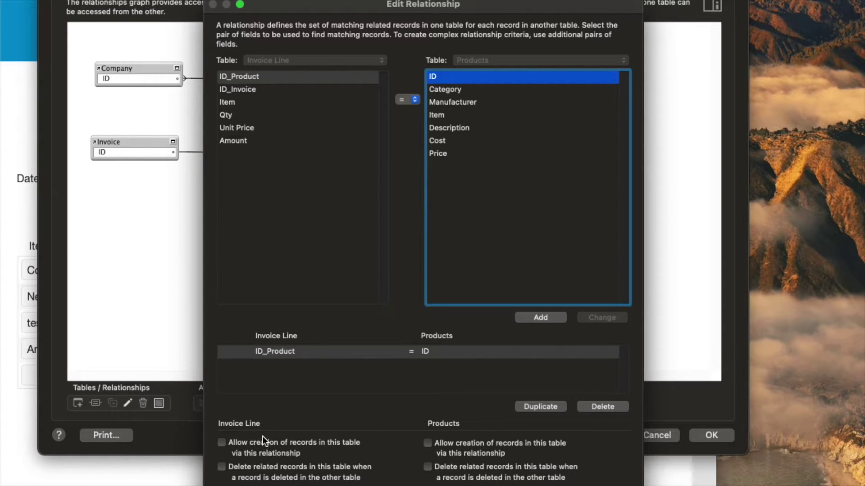
key("Return")
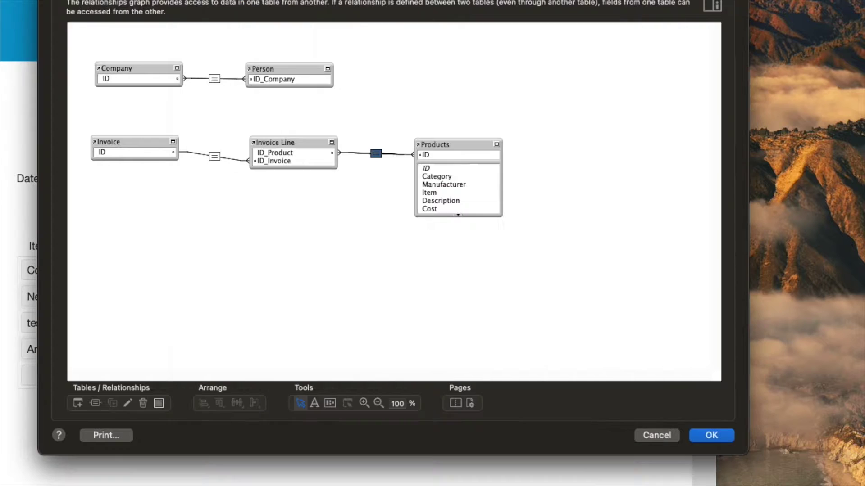
- Check the Invoice–Invoice Line relationship, align Invoice with Invoice Line, and collapse Products to its ID field
double_click(215, 157)
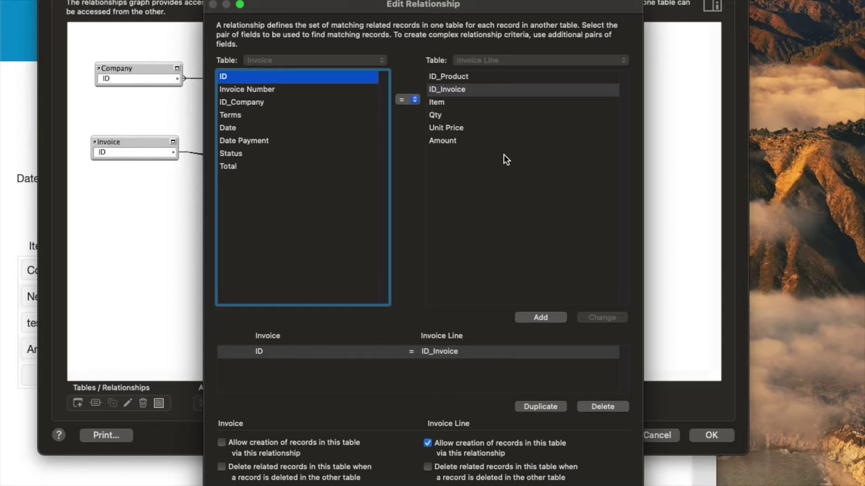
key("Return")
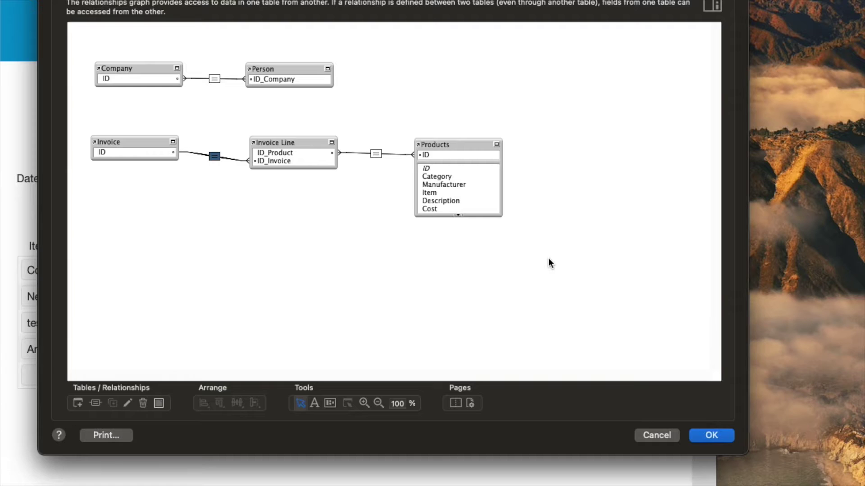
left_click_drag(133, 142, 136, 148)
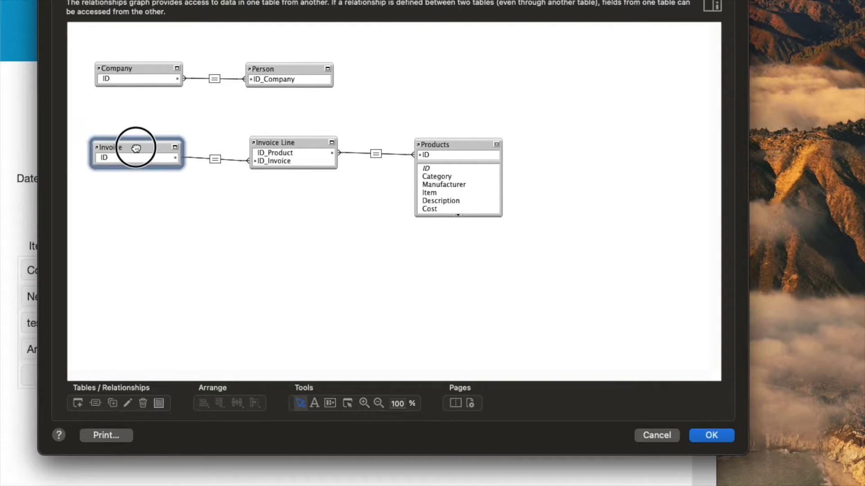
left_click(558, 334)
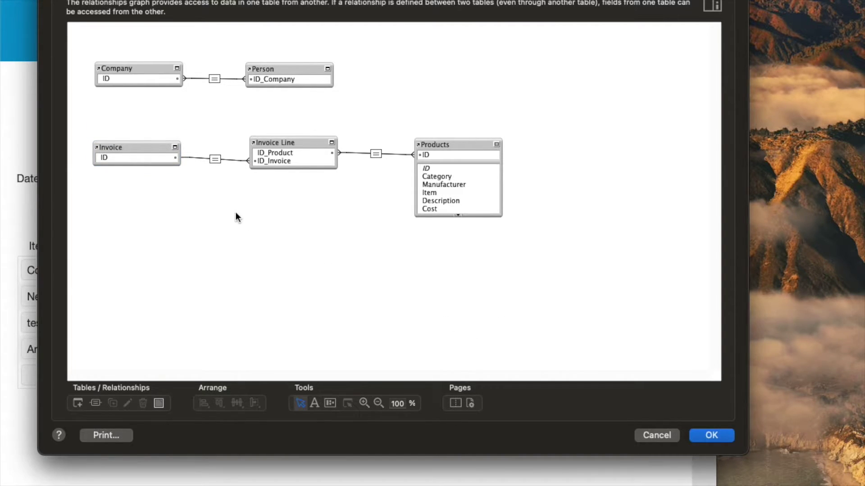
left_click(497, 144)
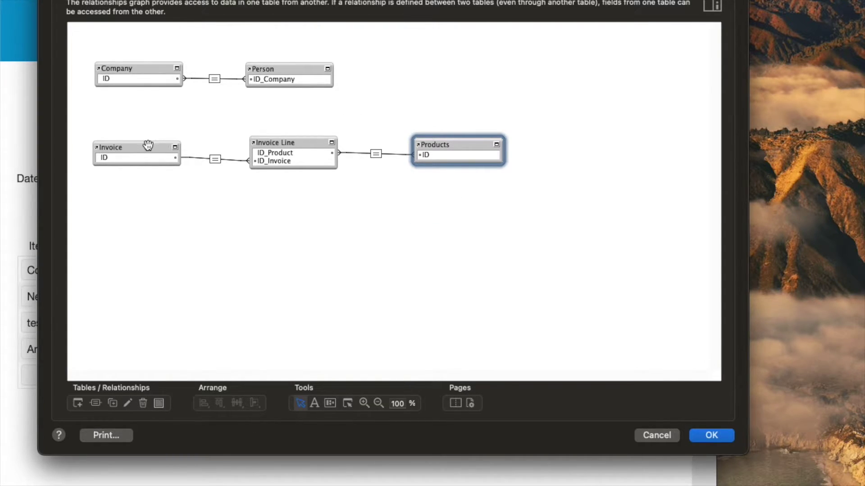
left_click_drag(131, 119, 142, 198)
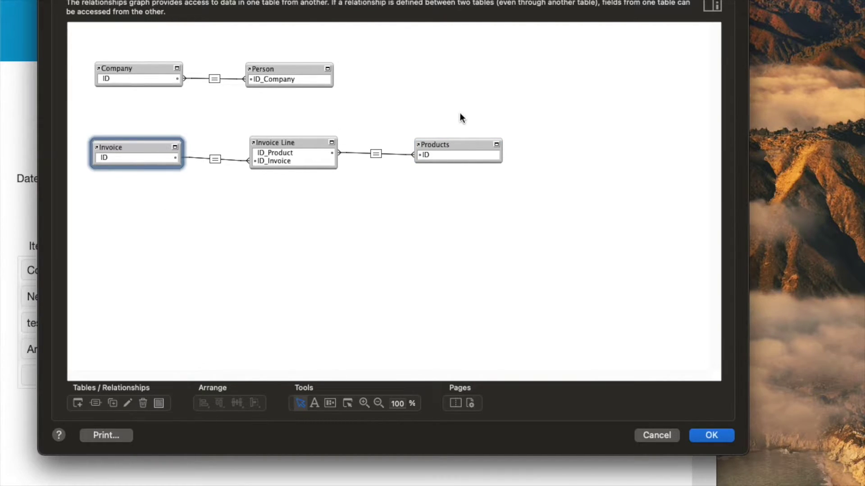
left_click_drag(460, 112, 498, 225)
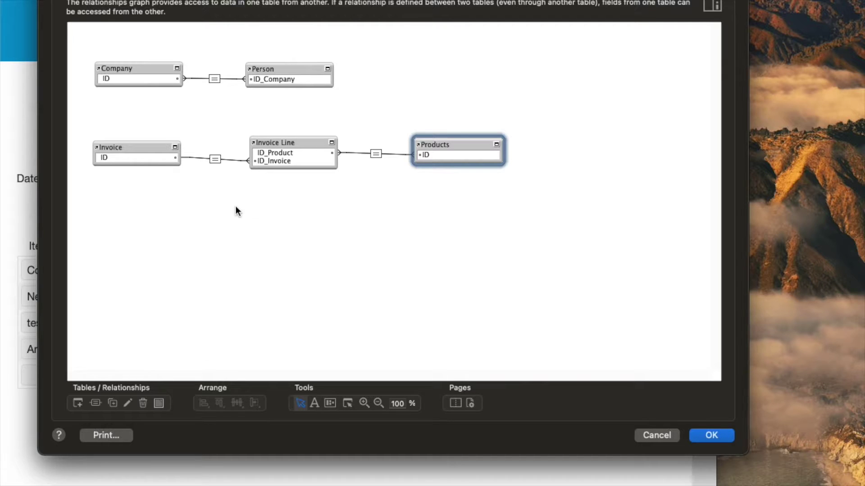
left_click(139, 149)
left_click(468, 156)
left_click(299, 159)
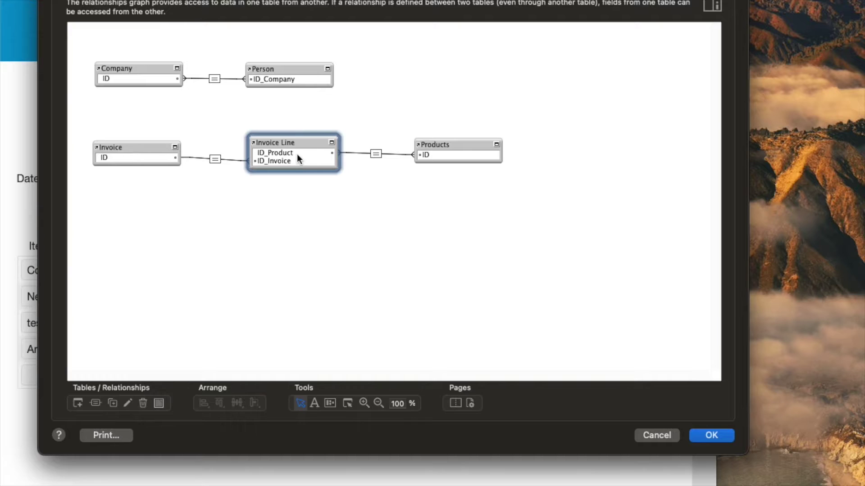
left_click(149, 149)
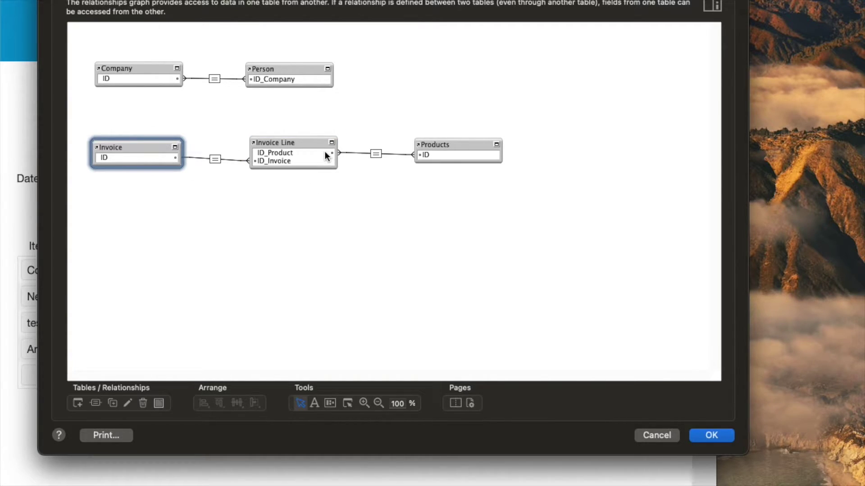
left_click(334, 205)
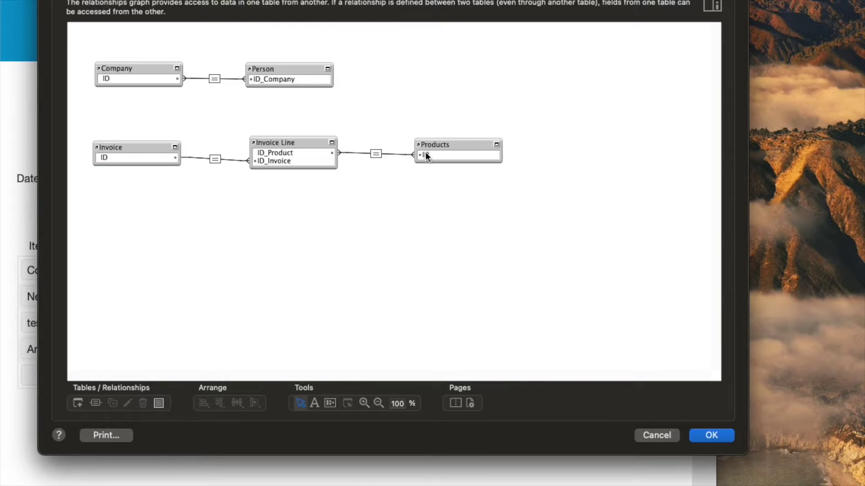
left_click(425, 152)
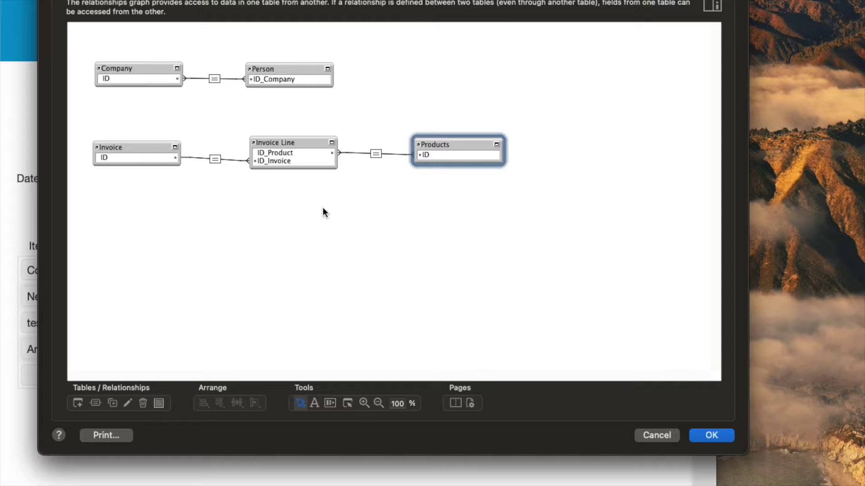
left_click(710, 440)
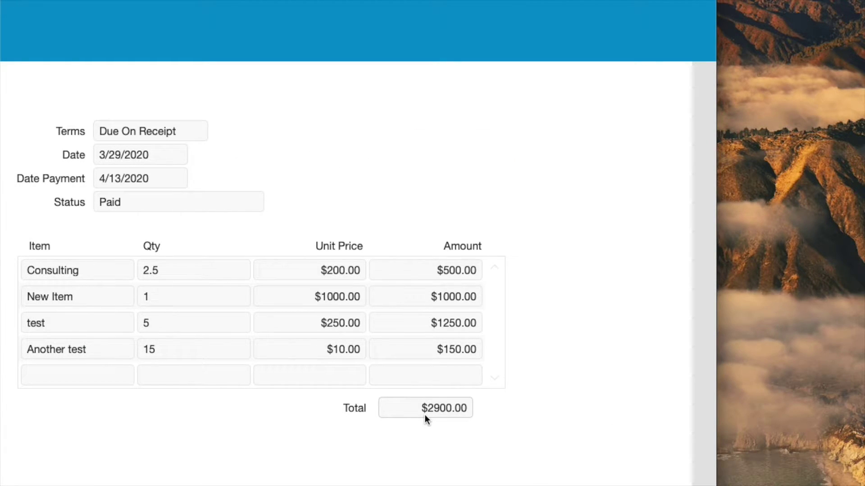
- In Layout mode, widen the line-items portal and shift the Qty, Unit Price, Amount columns and Total right
key("super+l")
left_click(640, 325)
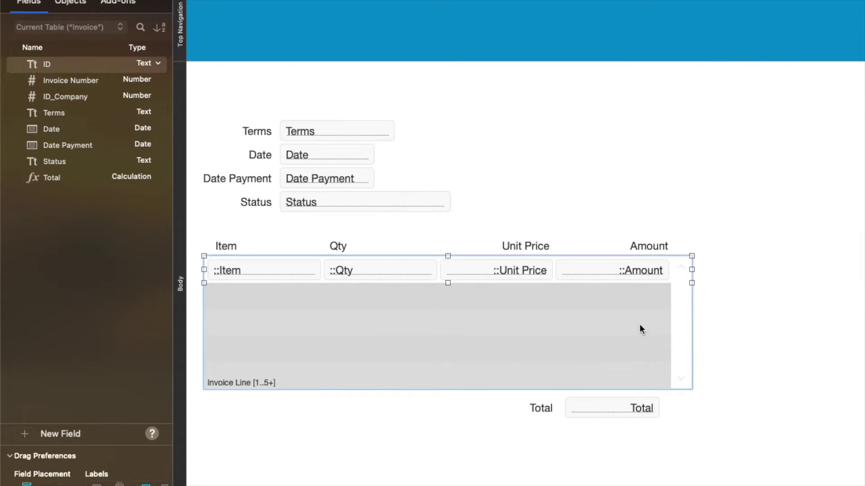
left_click_drag(692, 269, 826, 270)
left_click_drag(730, 223, 300, 314)
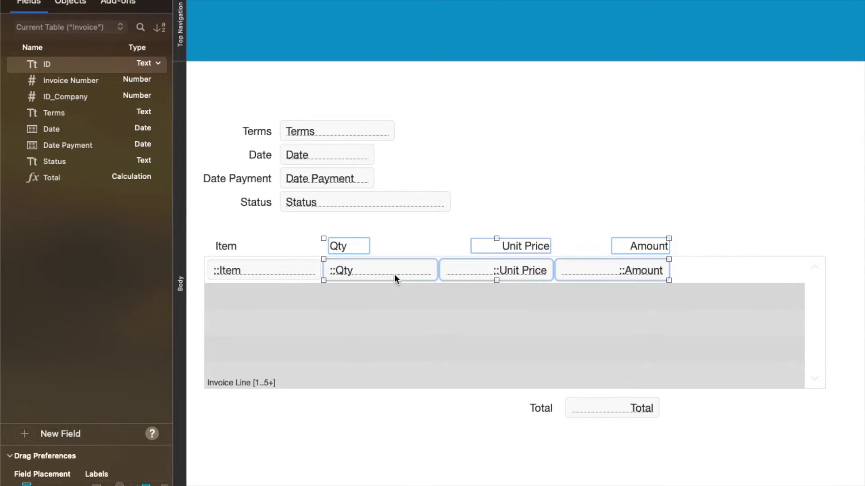
left_click(609, 405, "shift")
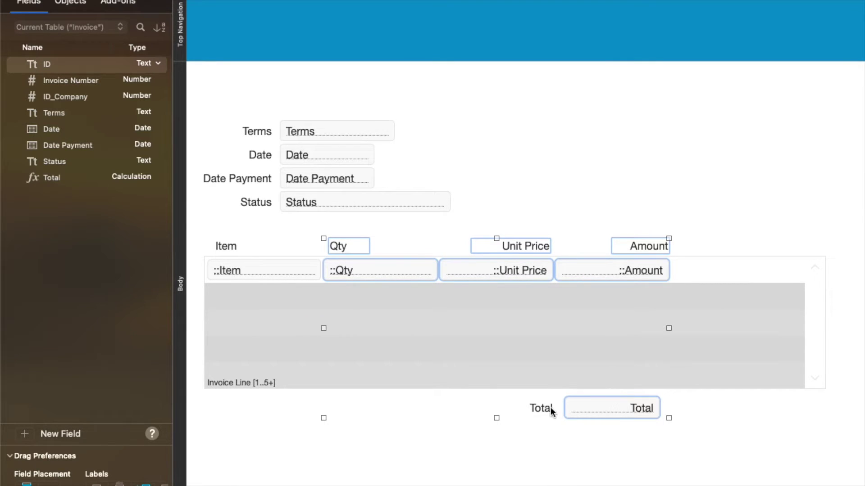
left_click(548, 408, "shift")
left_click_drag(624, 275, 750, 275)
- Duplicate the ::Item field and make the copy show ::ID_Product
left_click(264, 225)
left_click(251, 265)
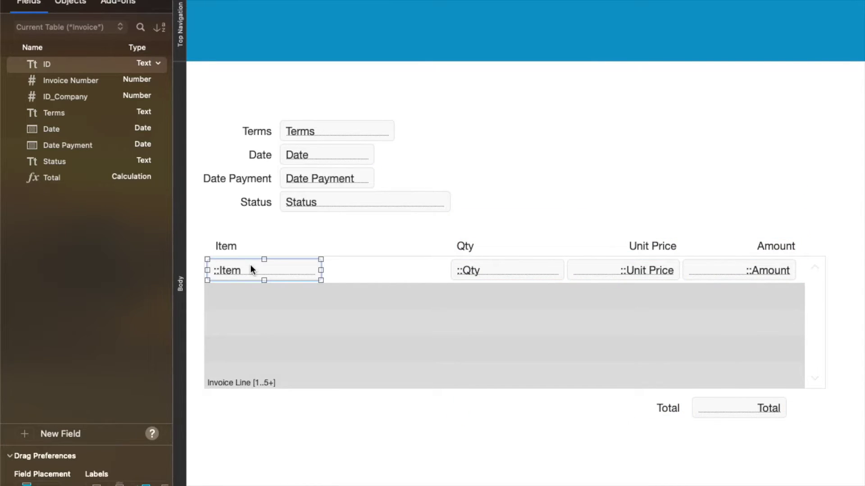
left_click_drag(248, 266, 362, 268)
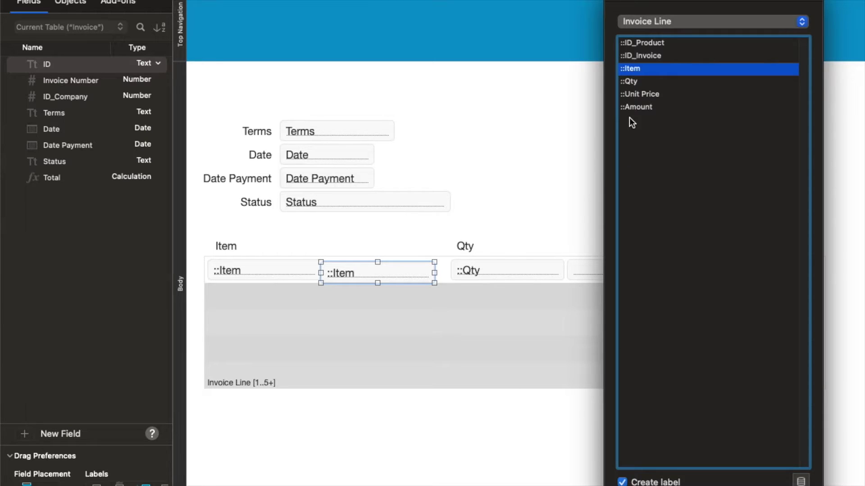
double_click(648, 45)
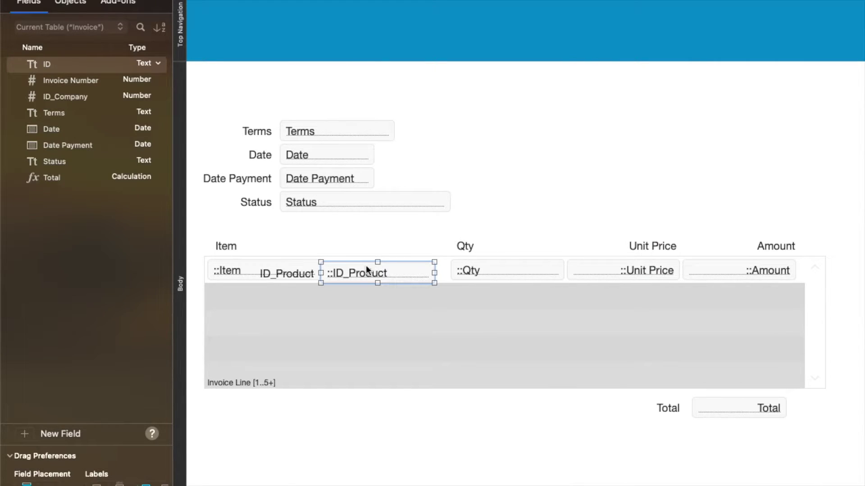
left_click_drag(367, 270, 373, 269)
- Delete the extra ID_Product label and move the Item column right of ID_Product
left_click(233, 249)
left_click(286, 272)
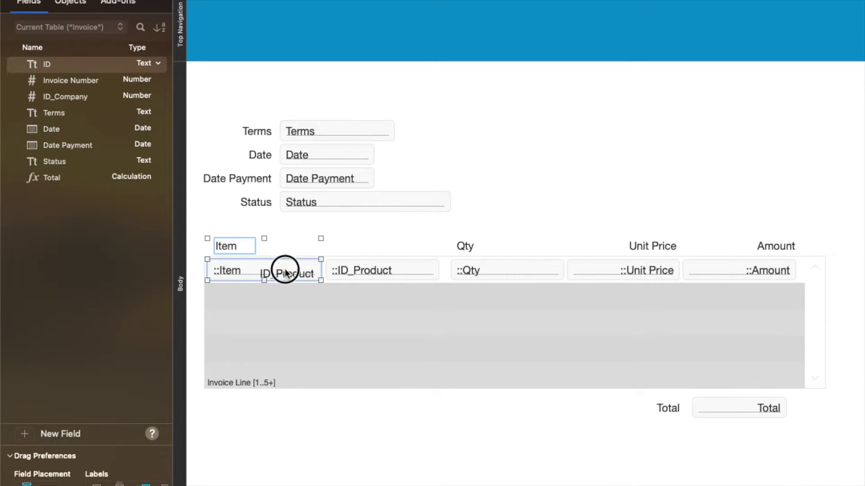
key("Delete")
left_click(230, 247)
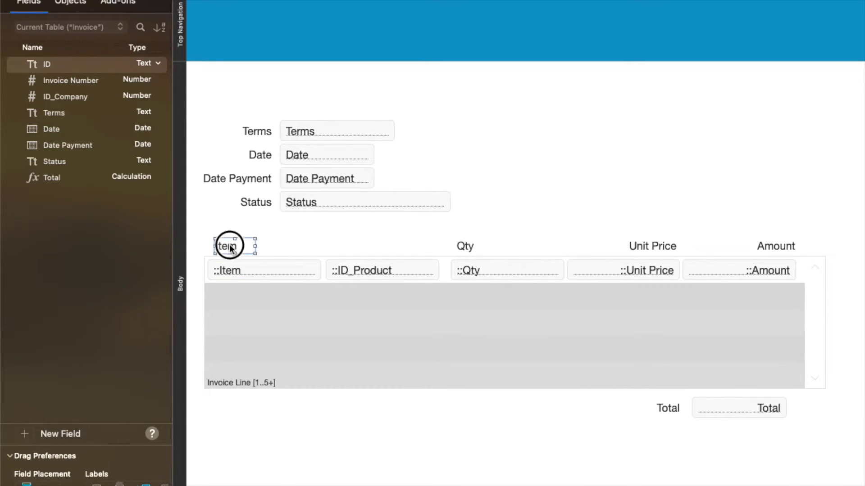
left_click(231, 270, "shift")
left_click_drag(228, 270, 228, 247)
- Check the Item and ID_Product column fields, keeping ::Item in the Item column
left_click(293, 239)
left_click(345, 250)
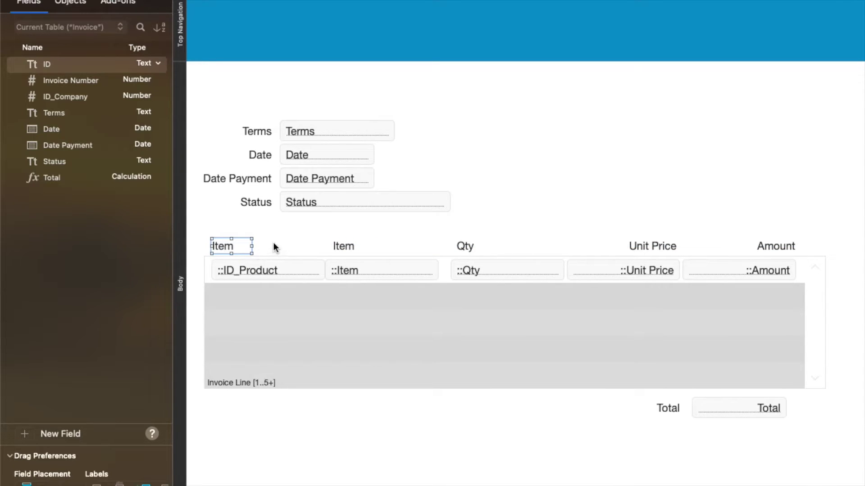
left_click(275, 243)
left_click(340, 250)
left_click(347, 269, "shift")
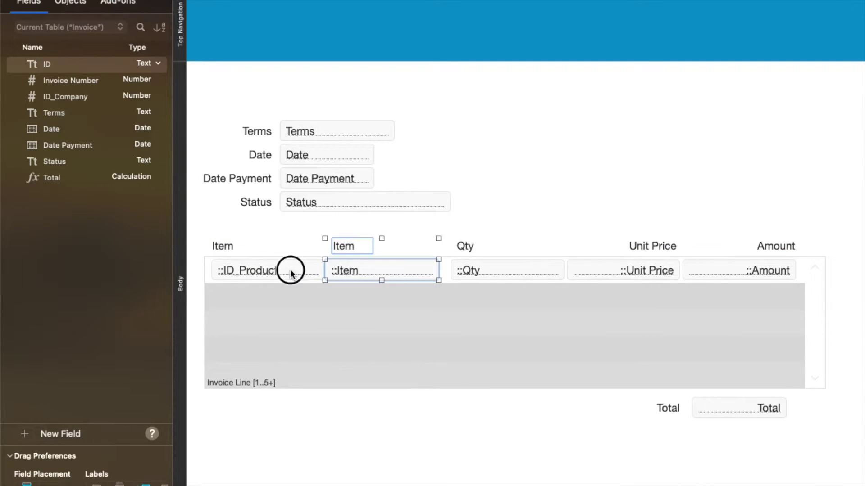
left_click(290, 269, "shift")
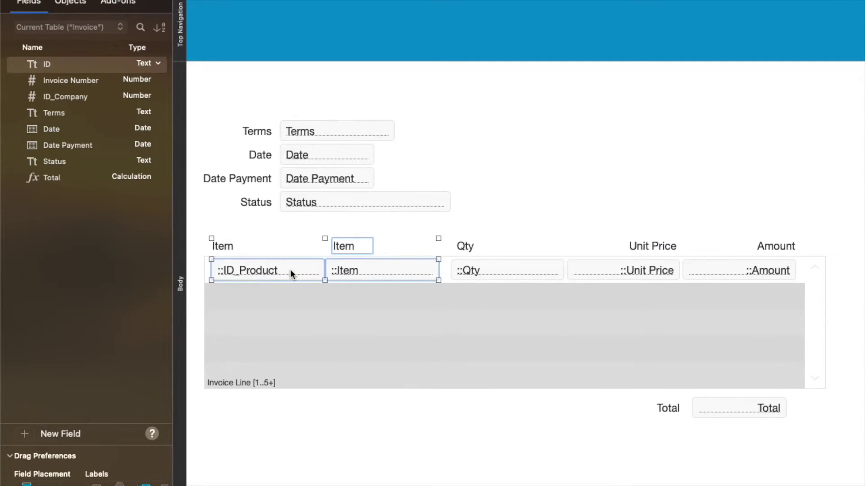
double_click(354, 270)
key("Return")
- Rename the left header label to 'Product' and return to Browse mode
left_click(303, 247)
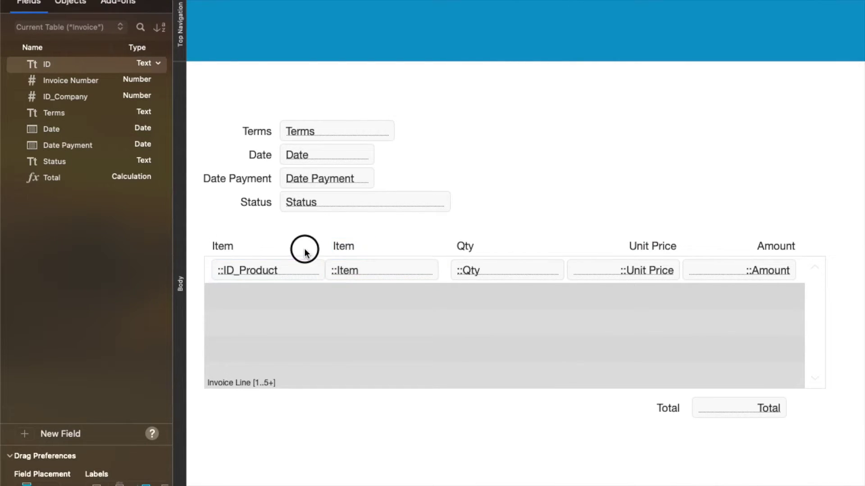
left_click(342, 248)
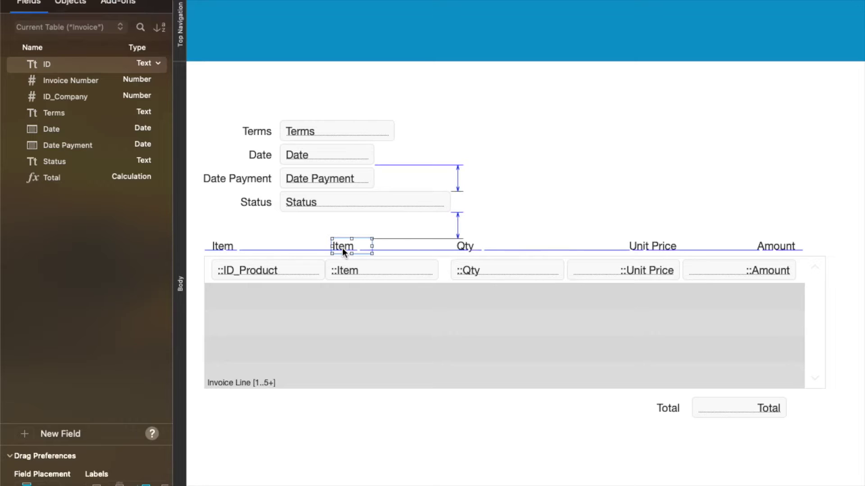
left_click(228, 247)
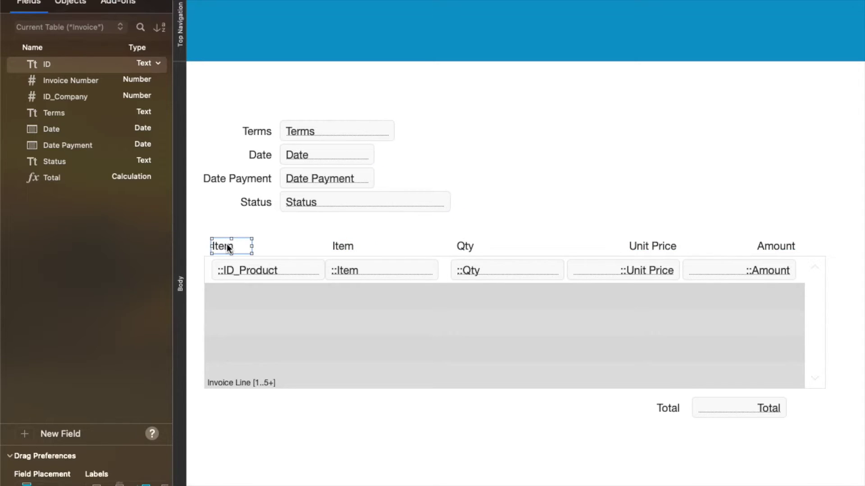
left_click_drag(227, 247, 229, 248)
double_click(228, 247)
type("Product")
key("Escape")
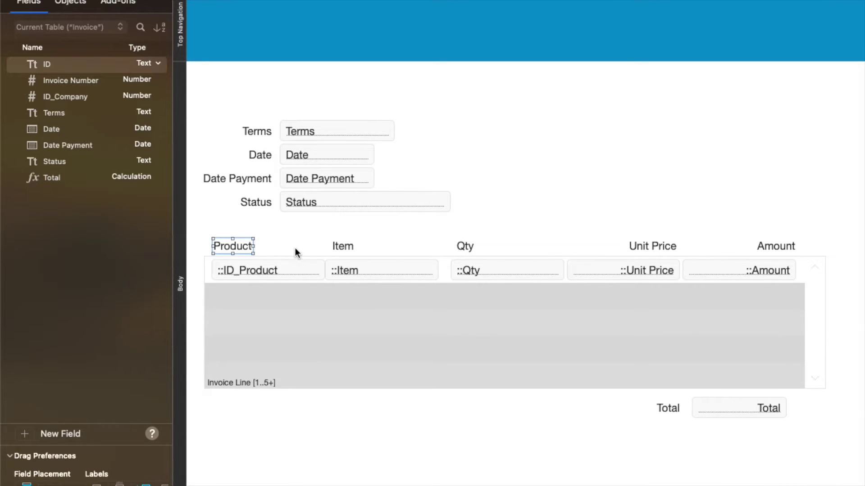
key("super+b")
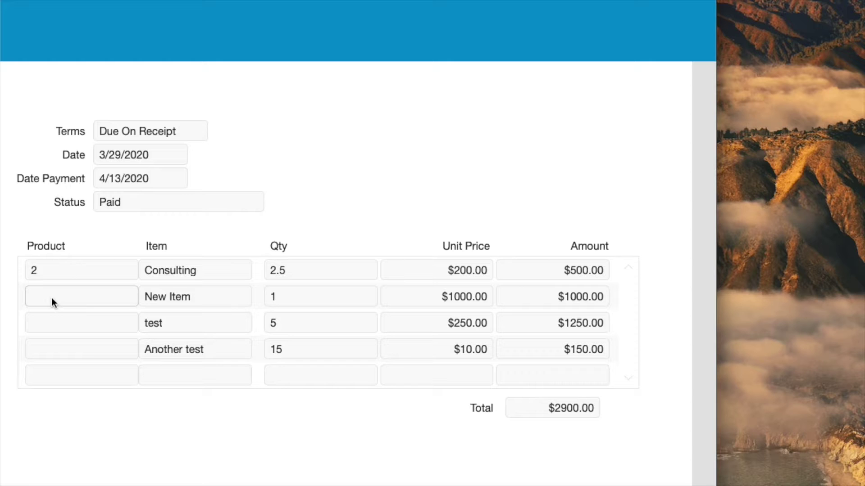
- Cascade windows, show the Products layout in Table view, and move that window aside
left_click(408, 0)
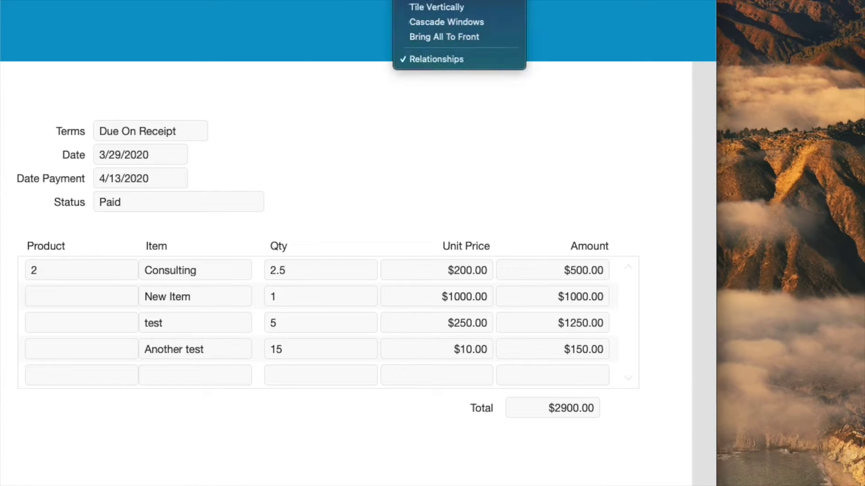
left_click(440, 22)
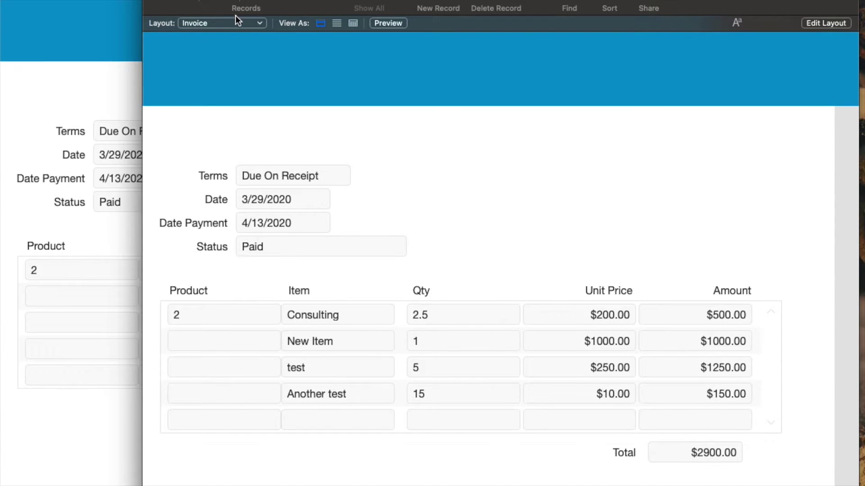
left_click(232, 23)
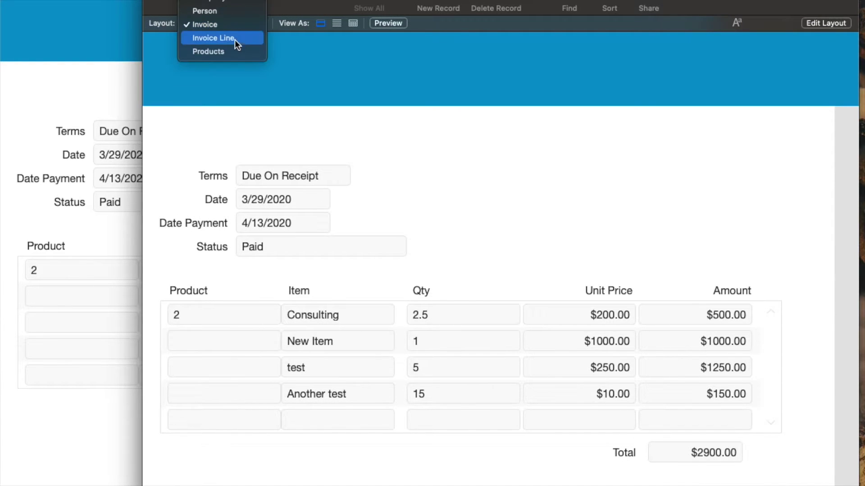
left_click(233, 52)
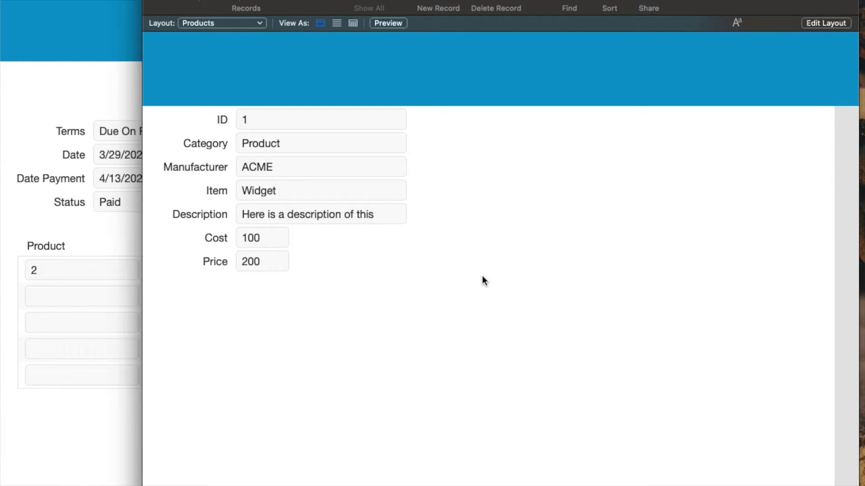
key("ctrl+Down")
key("ctrl+Down")
key("ctrl+Down")
key("ctrl+Down")
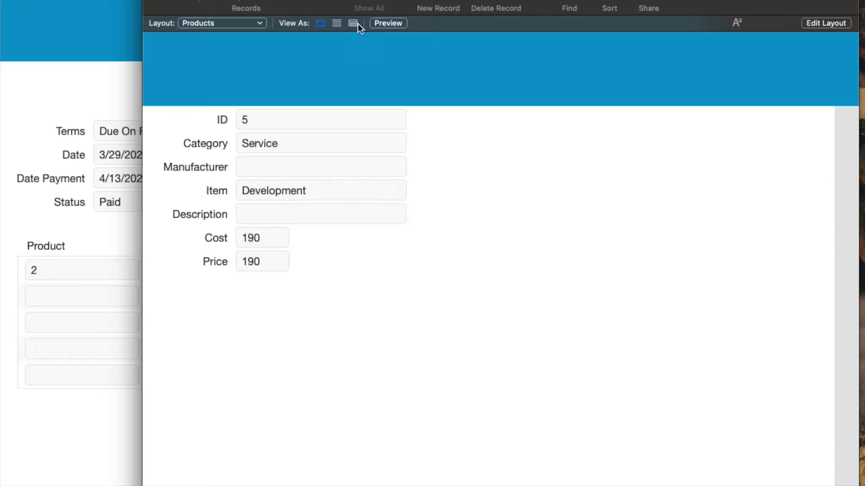
left_click(354, 23)
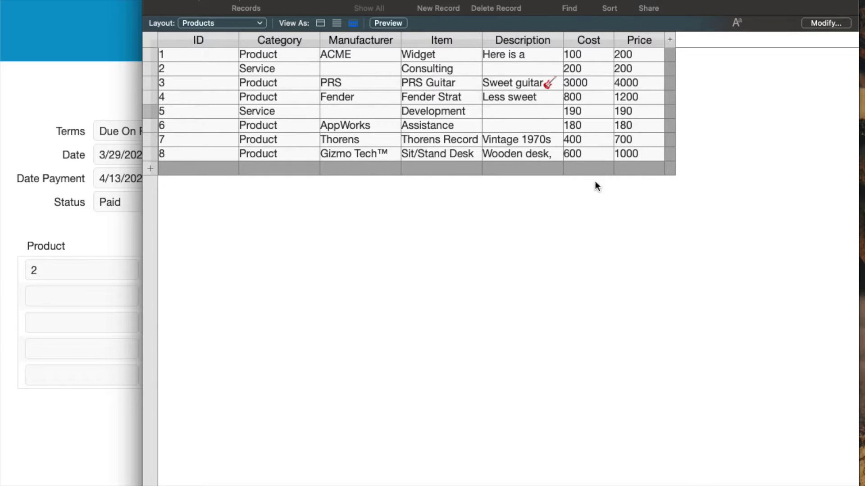
left_click_drag(592, 1, 715, 139)
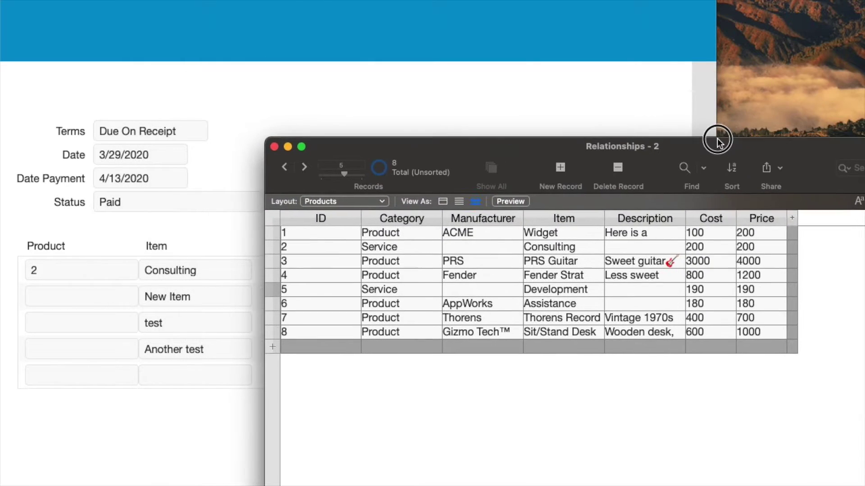
- Enter product 8 on the third line of the Widget invoice and commit it
left_click(191, 399)
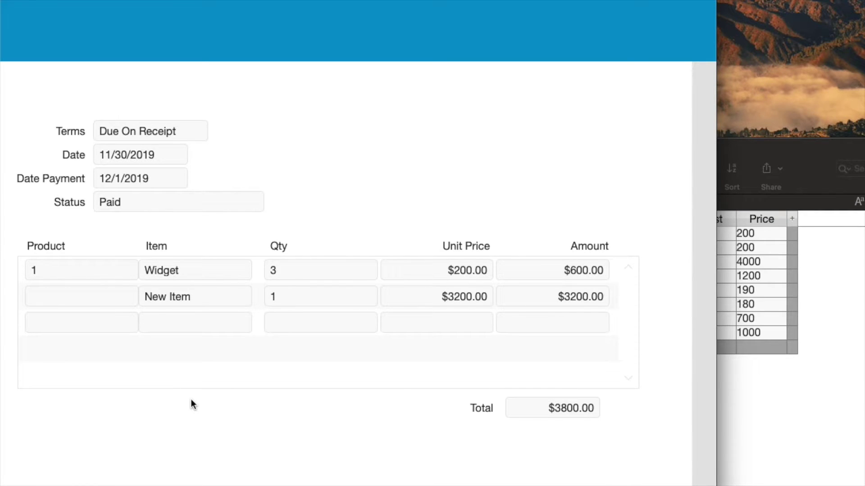
left_click(735, 408)
left_click(166, 369)
left_click(121, 330)
type("8")
left_click(136, 365)
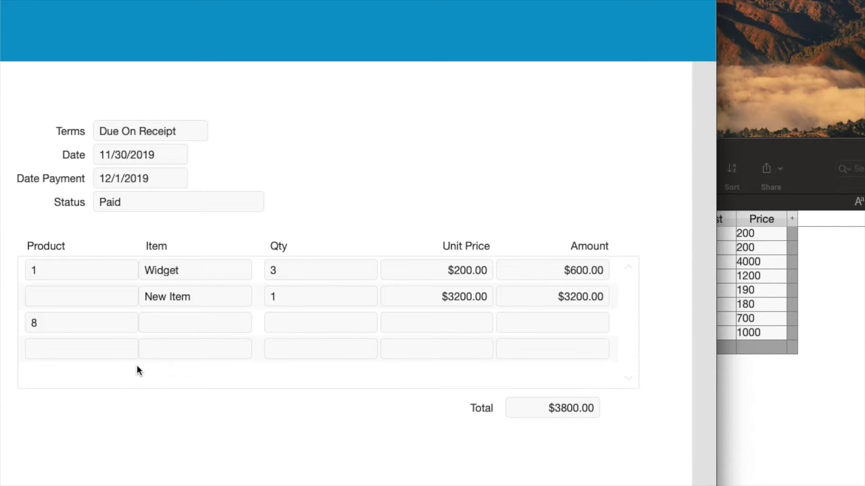
- Briefly check Manage Database, then put the Invoice layout into Layout mode
key("super+shift+d")
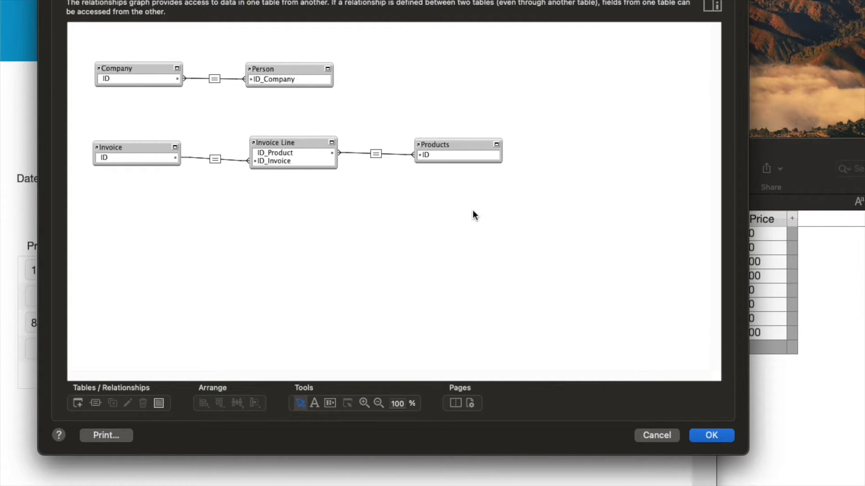
key("Return")
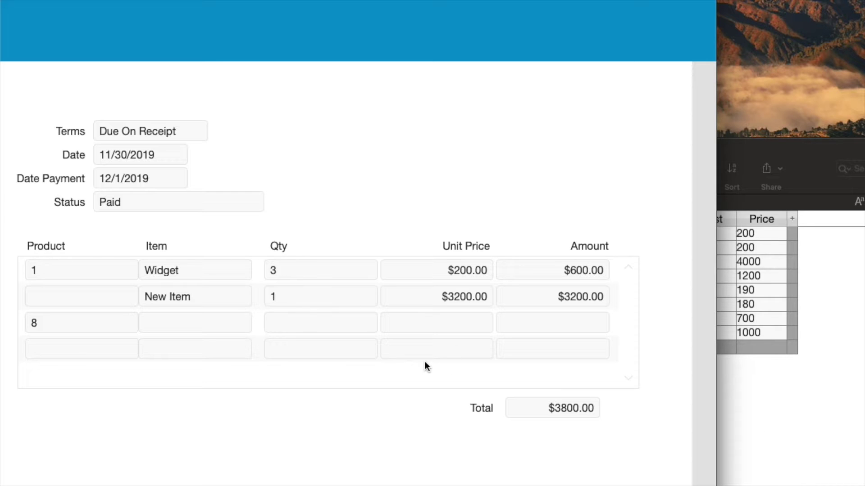
key("super+l")
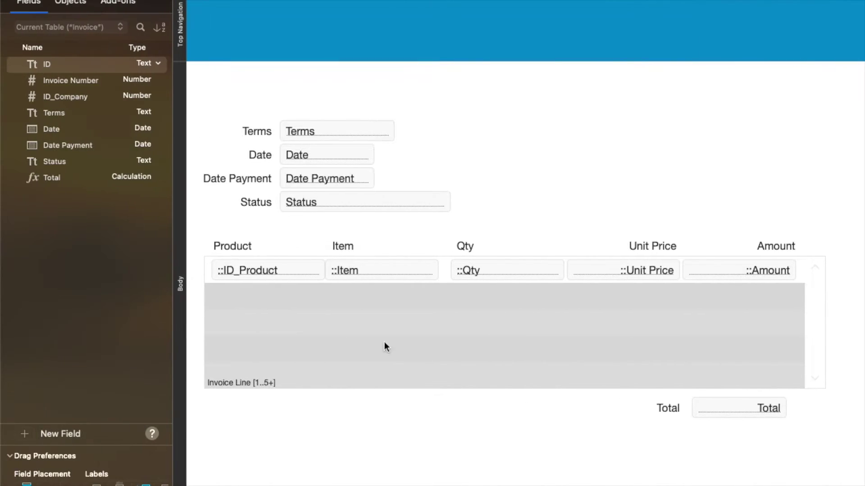
left_click(249, 270)
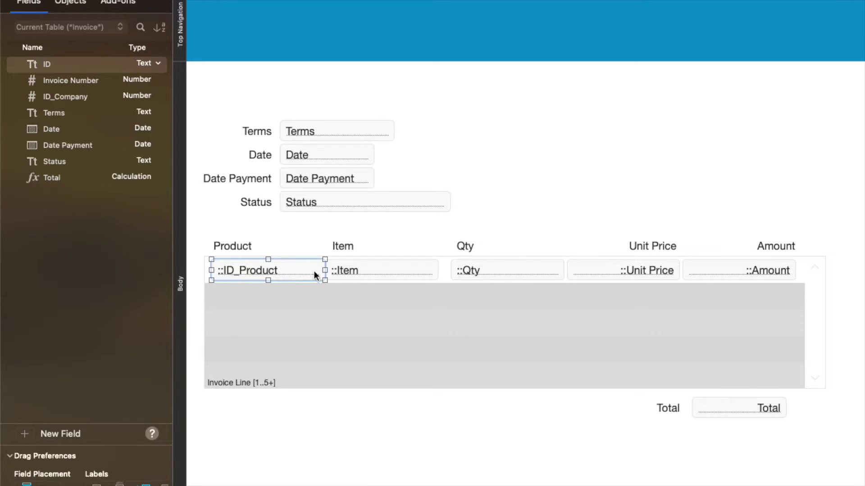
double_click(366, 269)
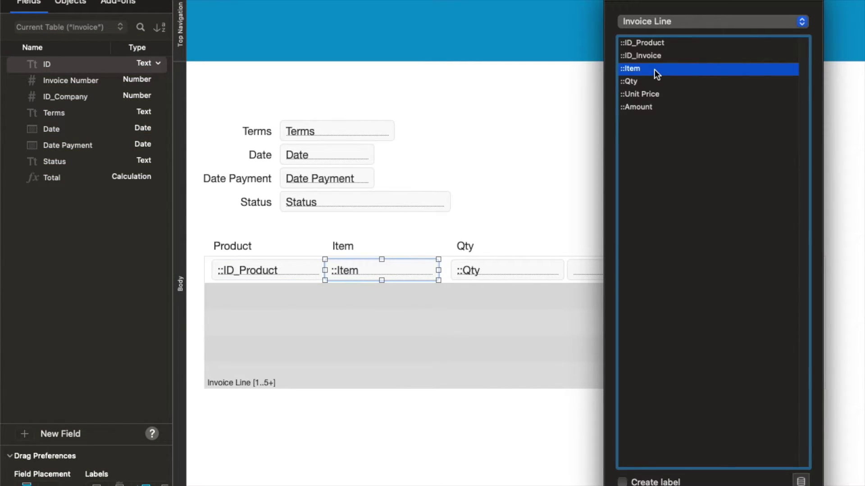
left_click(692, 23)
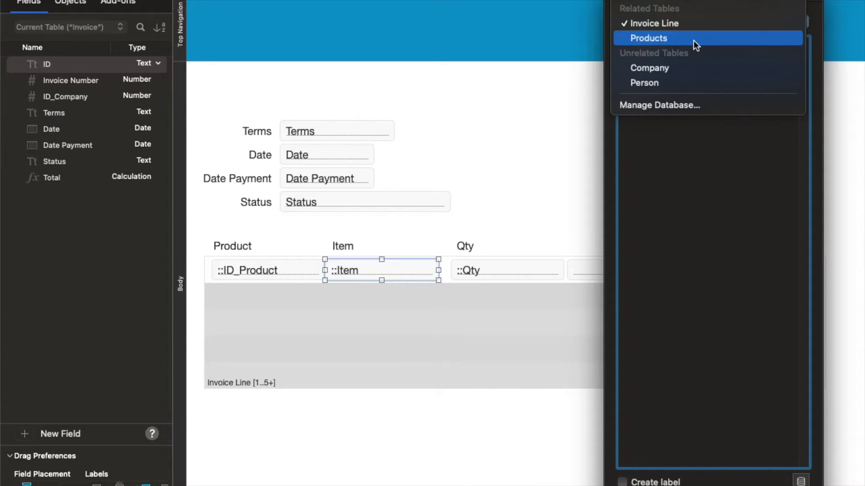
left_click(696, 44)
left_click(639, 57)
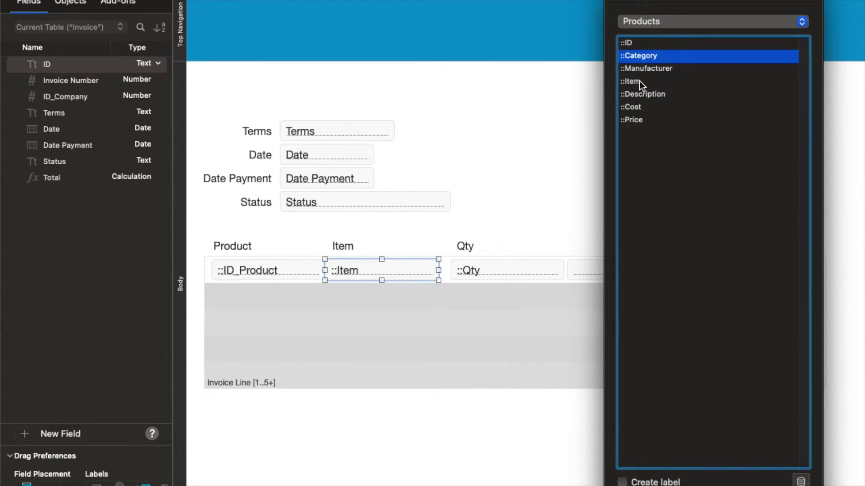
left_click(643, 80)
key("Return")
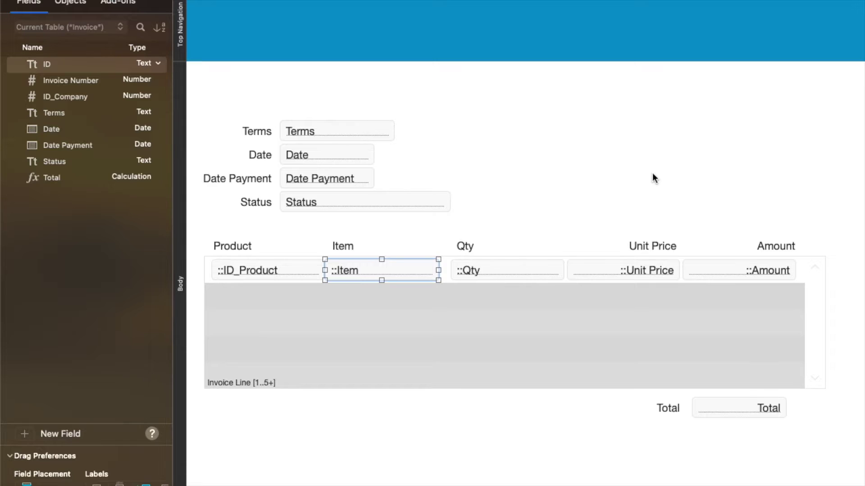
key("super+b")
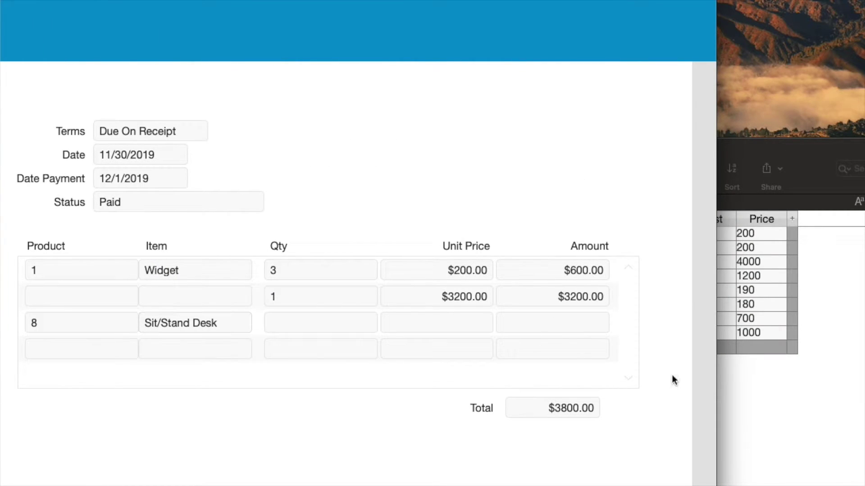
left_click(739, 340)
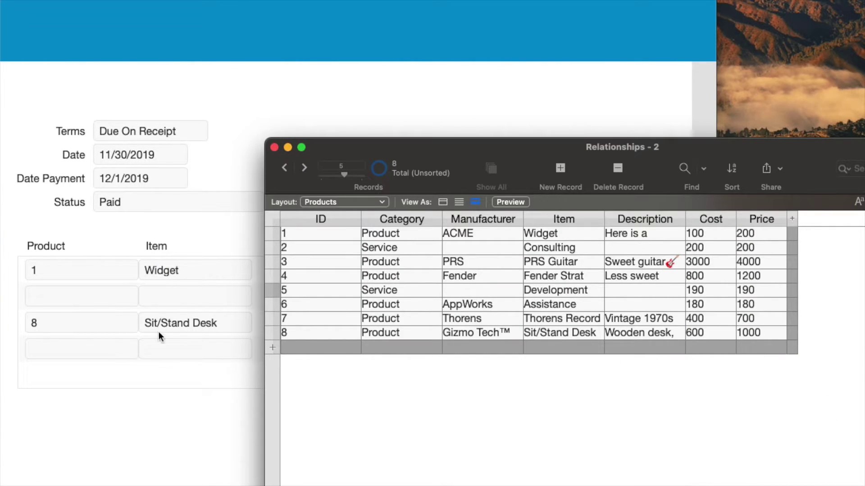
left_click(180, 328)
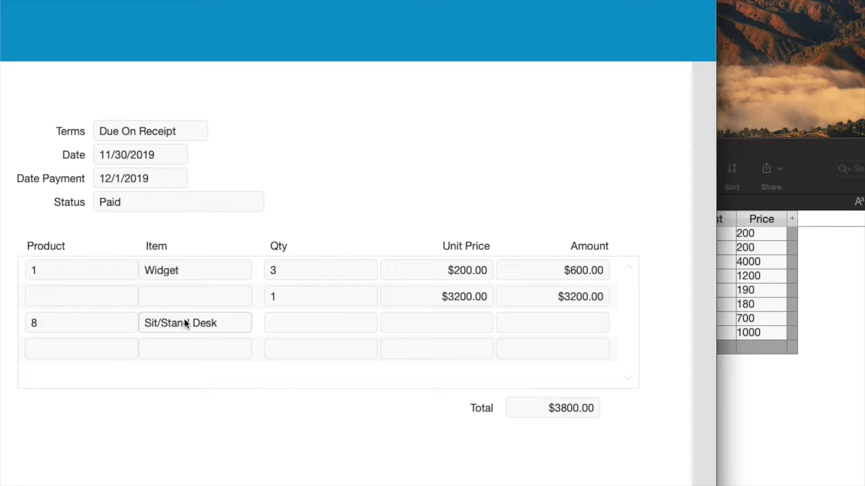
key("super+l")
double_click(356, 270)
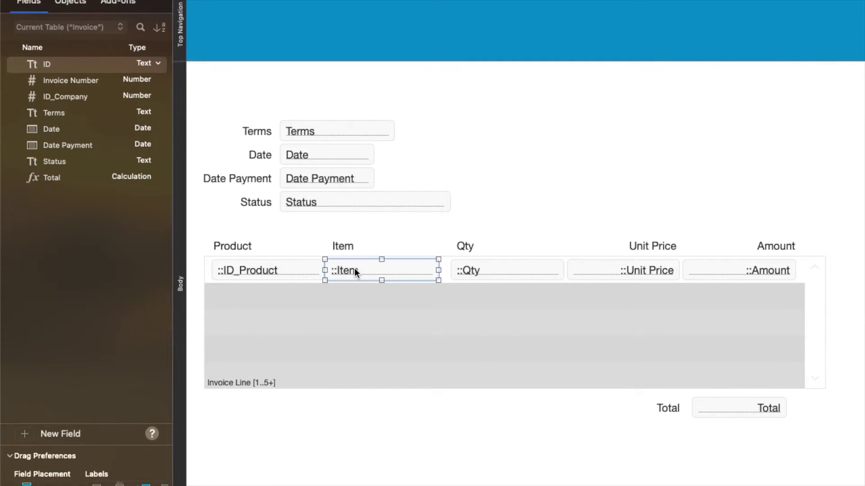
left_click(659, 19)
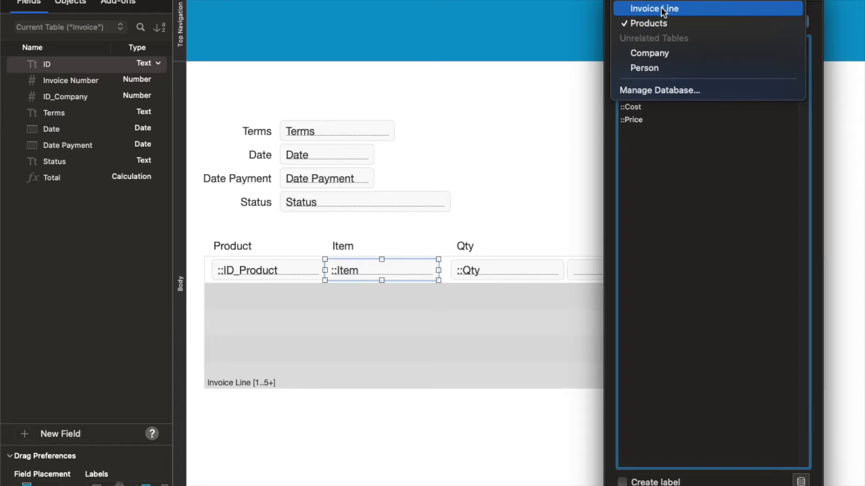
left_click(660, 8)
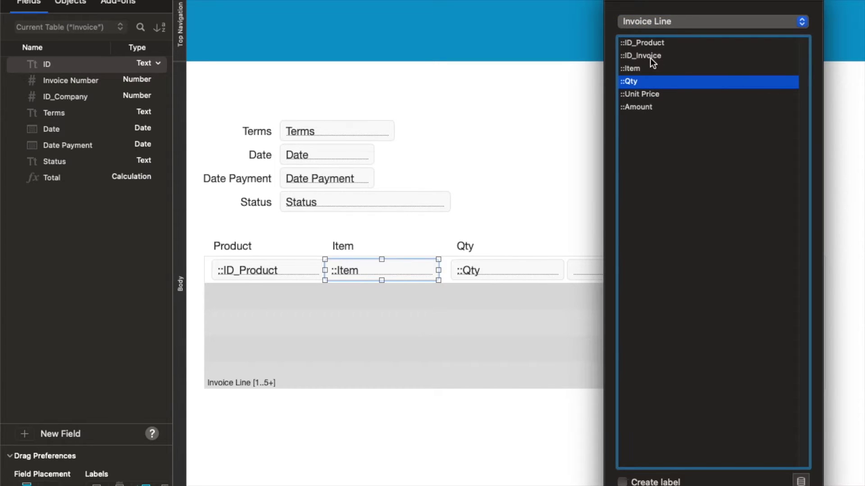
double_click(647, 69)
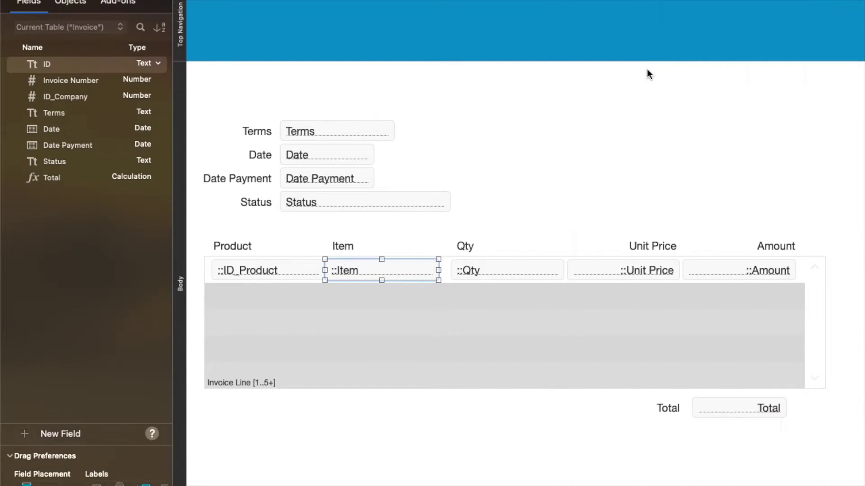
left_click(467, 243)
double_click(382, 271)
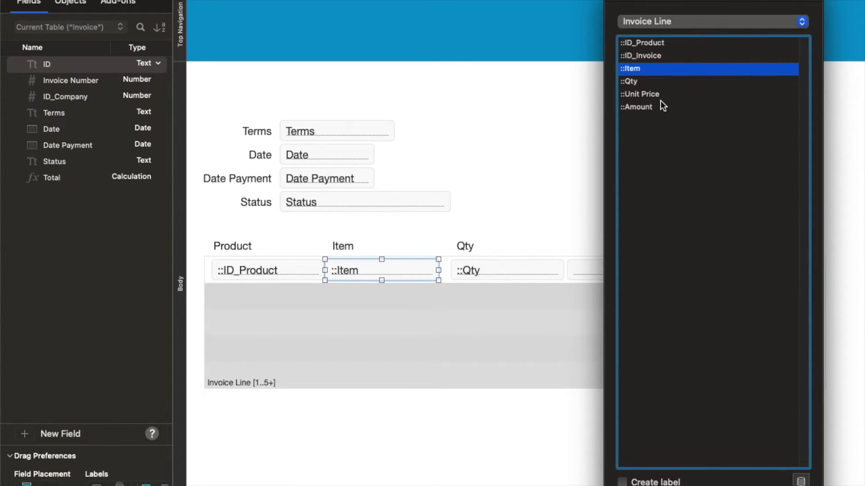
key("Return")
left_click(555, 167)
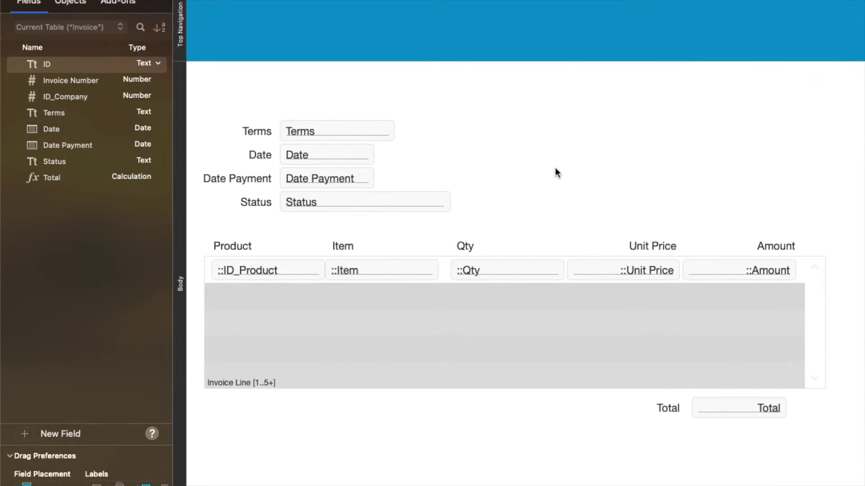
key("super+shift+d")
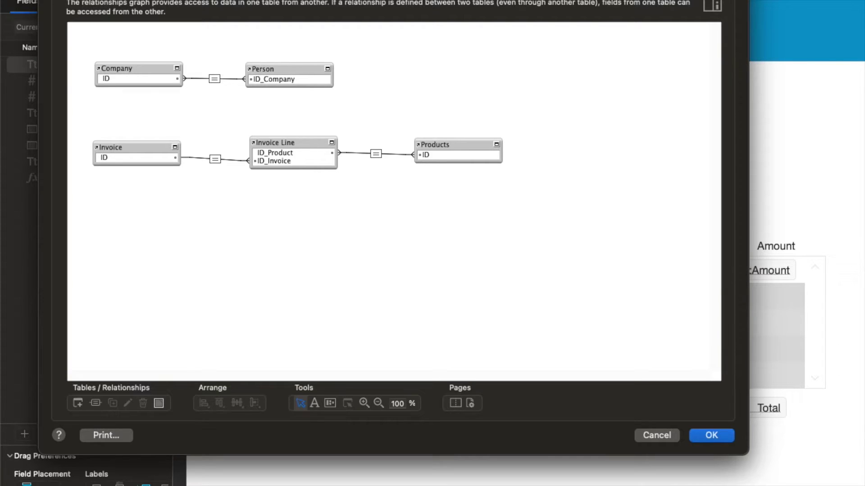
- Show the Fields tab listing the Invoice table's eight field definitions
left_click(382, 3)
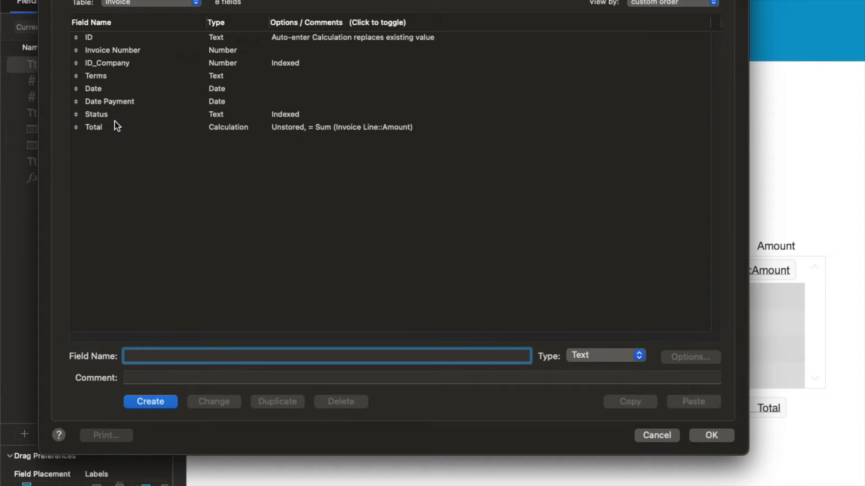
- Open the field options for the Item field of the Invoice Line table
left_click(144, 2)
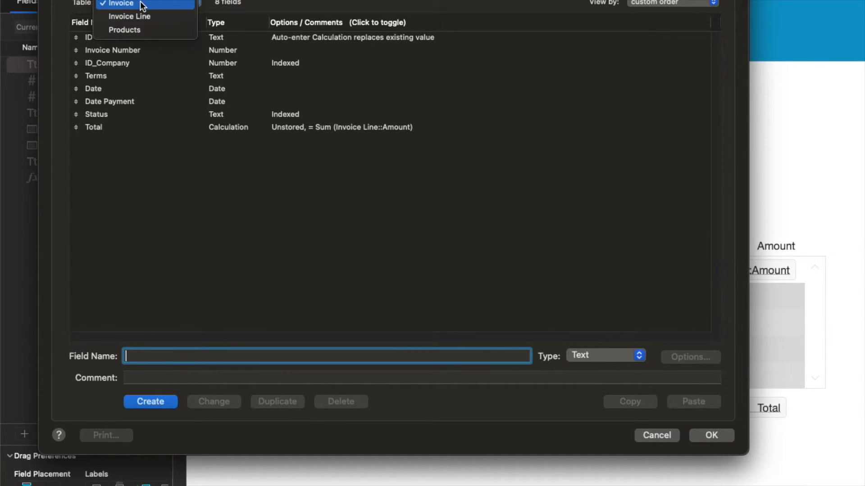
left_click(148, 17)
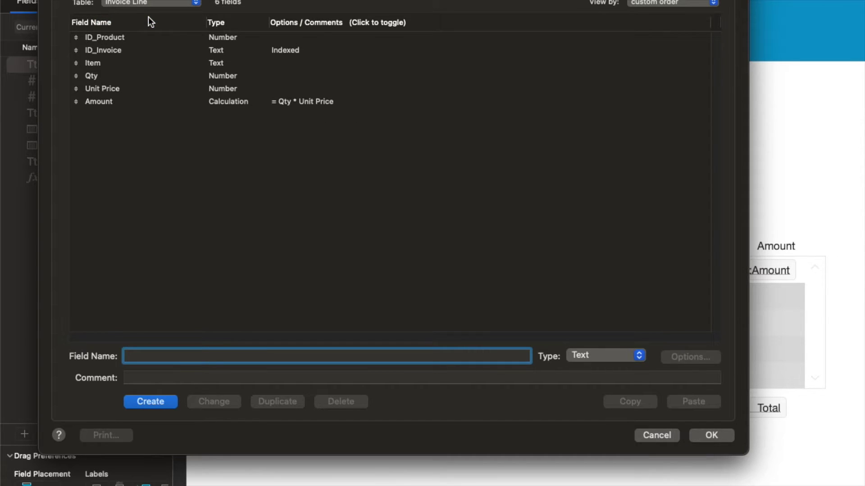
left_click(117, 67)
double_click(117, 64)
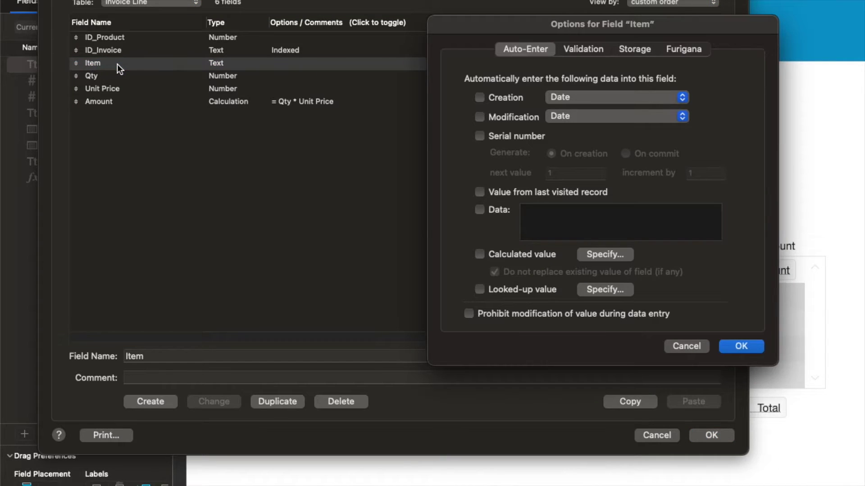
left_click_drag(528, 26, 276, 6)
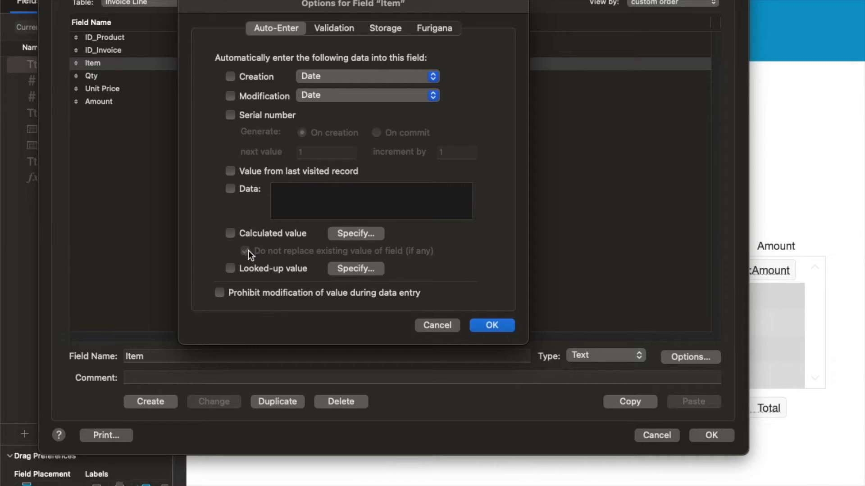
- Set Item to look up its value from Products::Item, starting from Invoice Line, and confirm
left_click(263, 268)
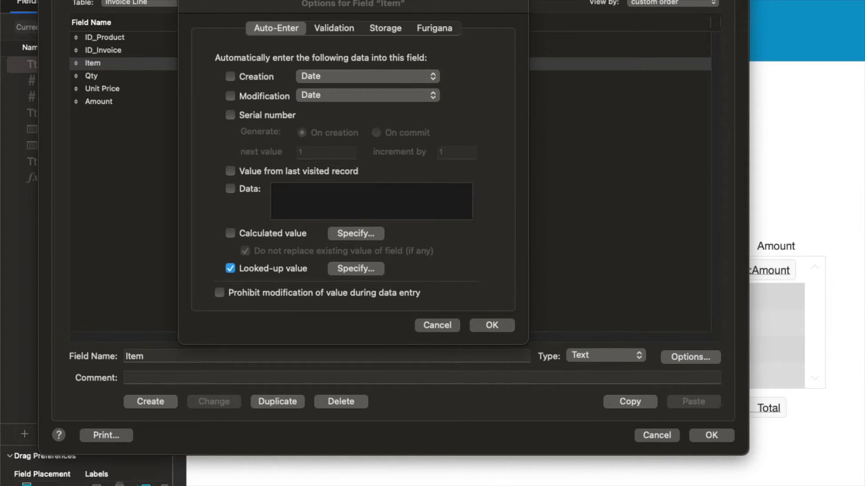
left_click(512, 122)
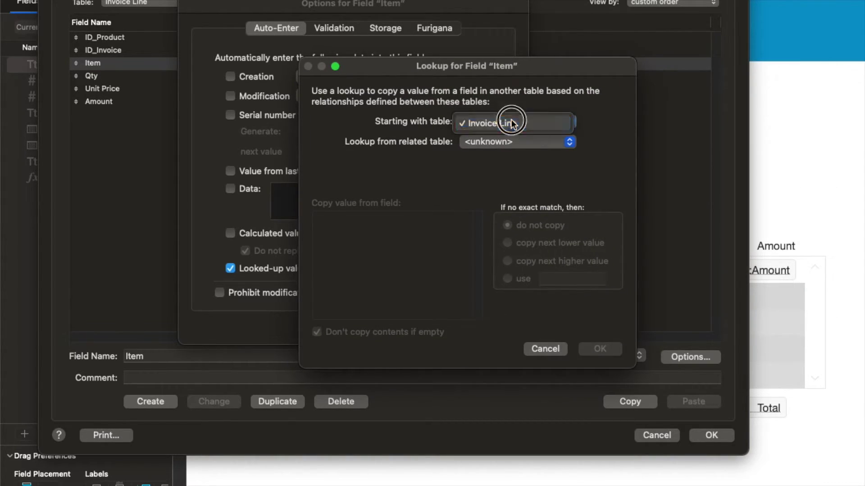
left_click(512, 120)
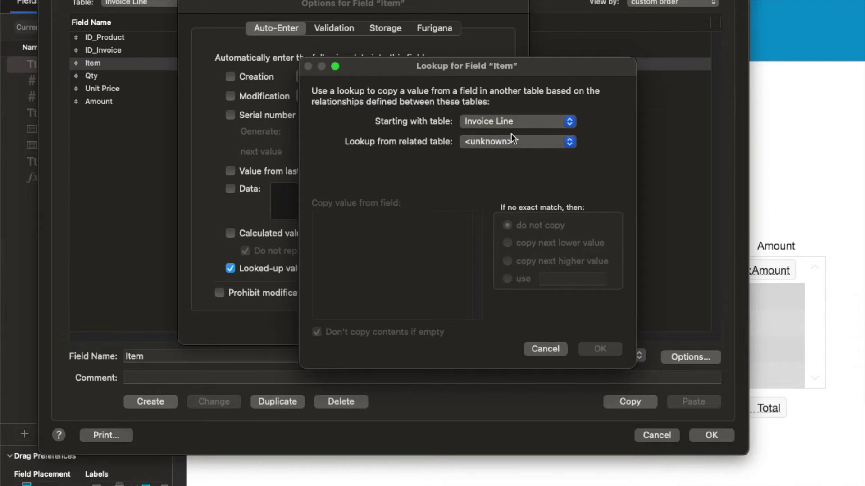
left_click(514, 129)
left_click(575, 126)
left_click(531, 144)
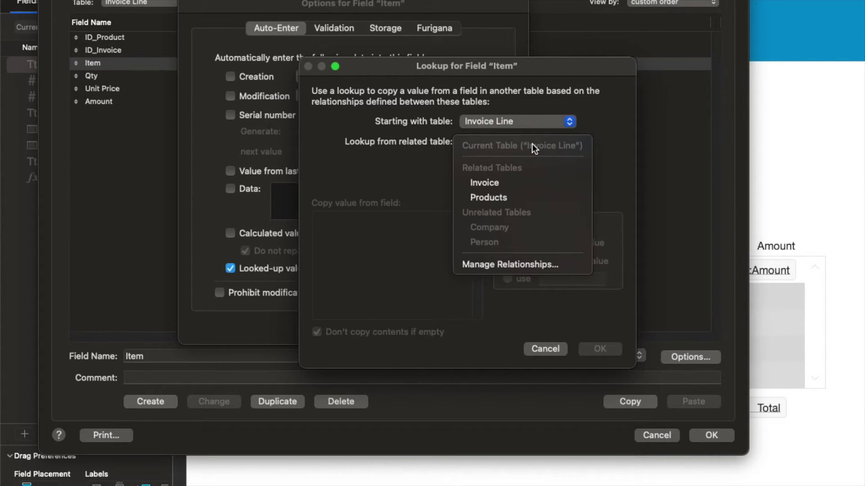
left_click(512, 197)
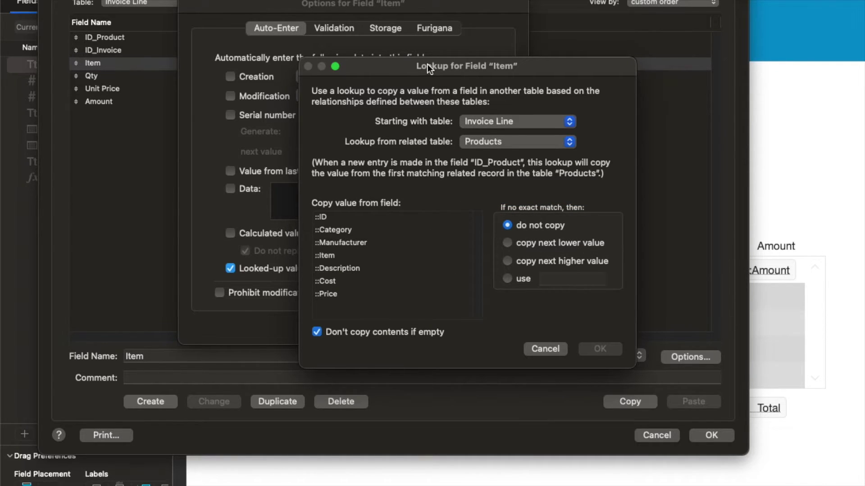
left_click_drag(428, 67, 522, 72)
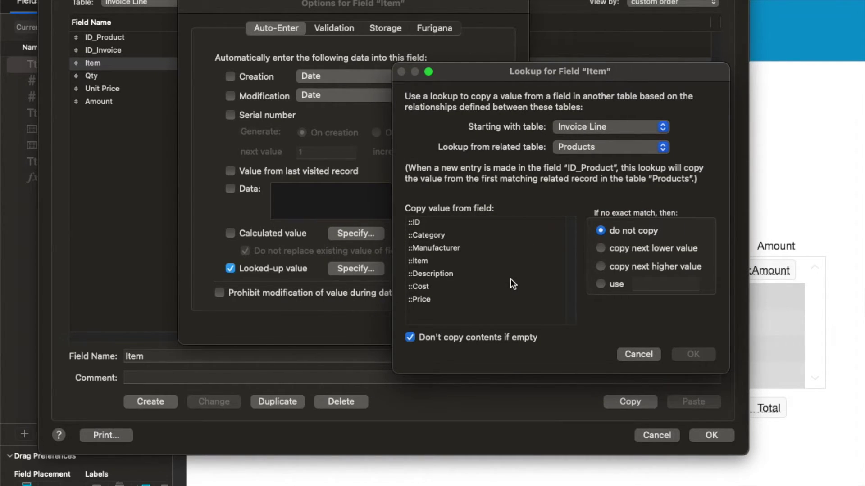
left_click(431, 263)
left_click(690, 354)
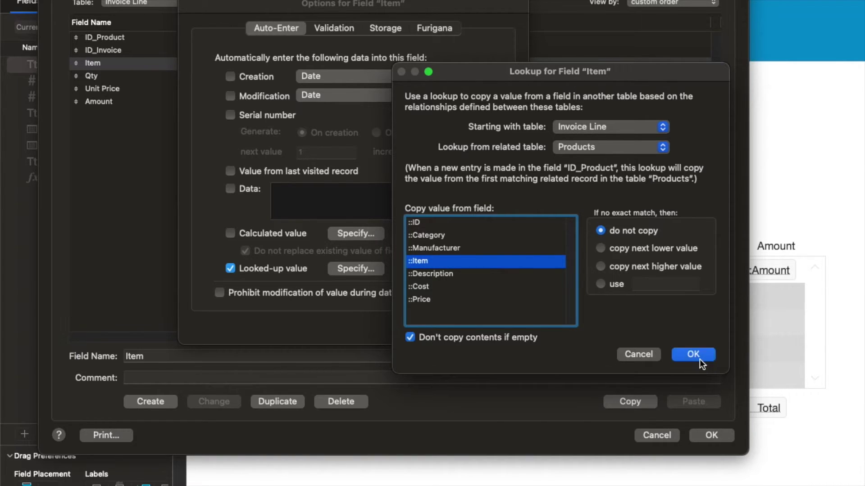
left_click(491, 324)
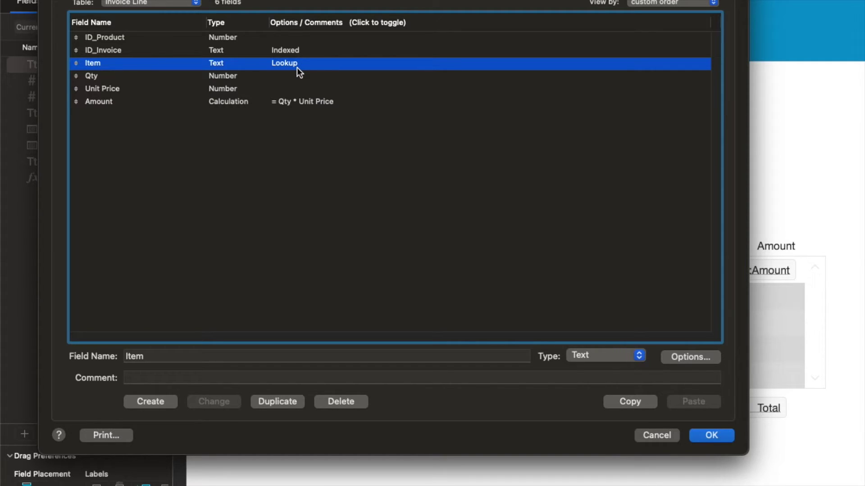
- Make Unit Price auto-enter the calculation Products::Price, allowing it to replace existing values
left_click(255, 86)
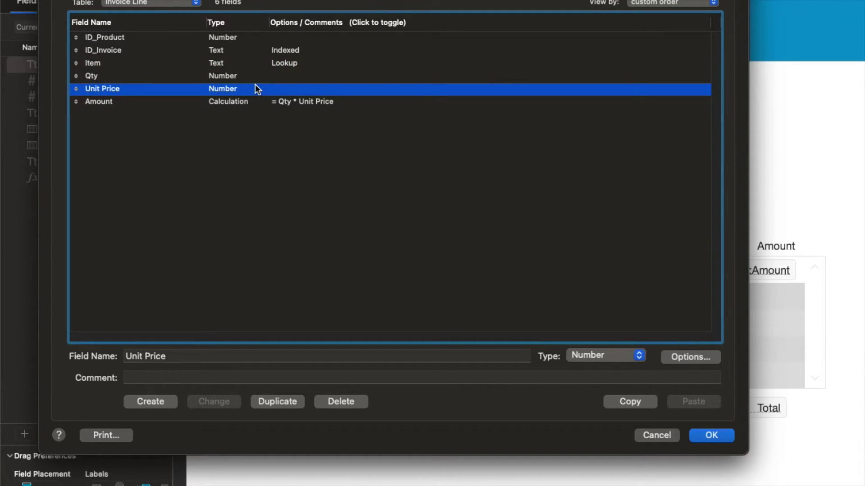
double_click(256, 88)
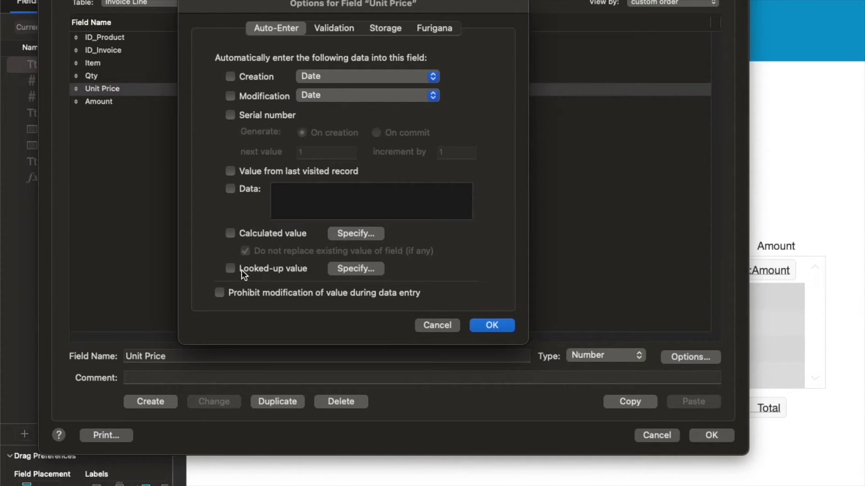
left_click(261, 233)
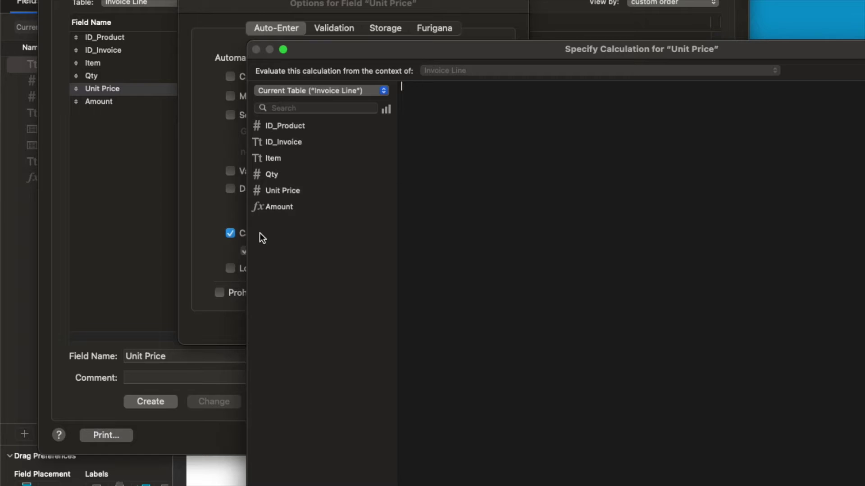
left_click(334, 89)
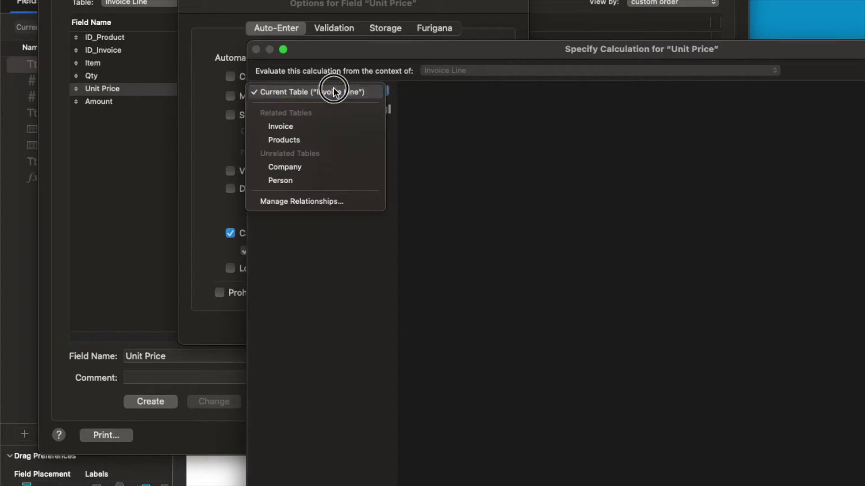
left_click(320, 139)
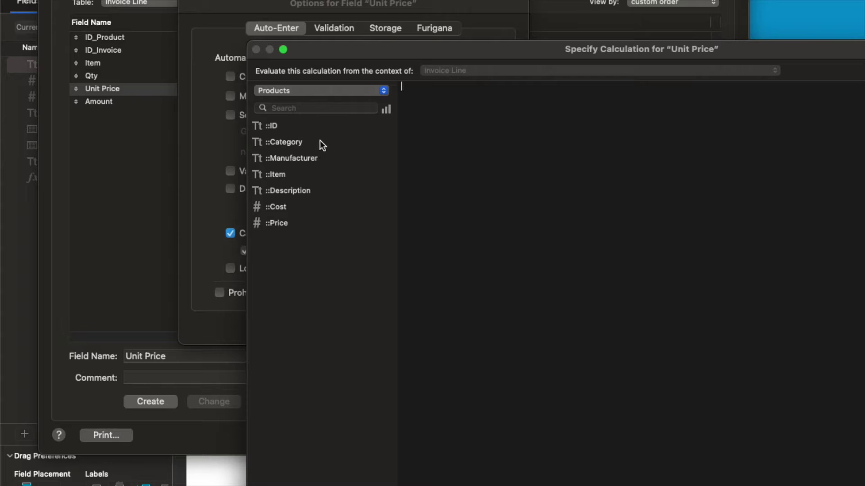
left_click(290, 222)
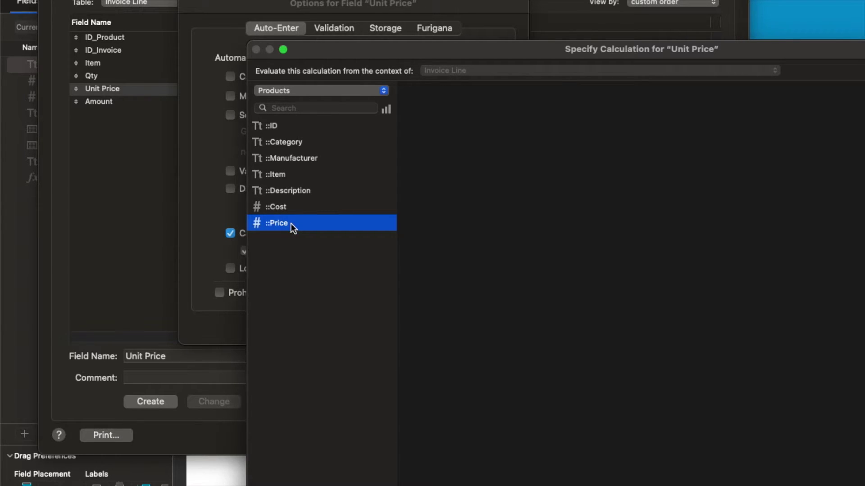
double_click(291, 223)
key("Return")
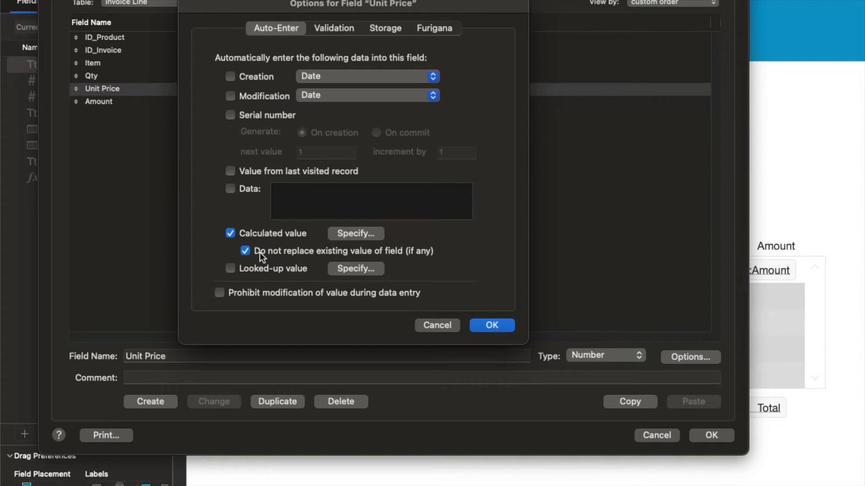
left_click(291, 251)
key("Return")
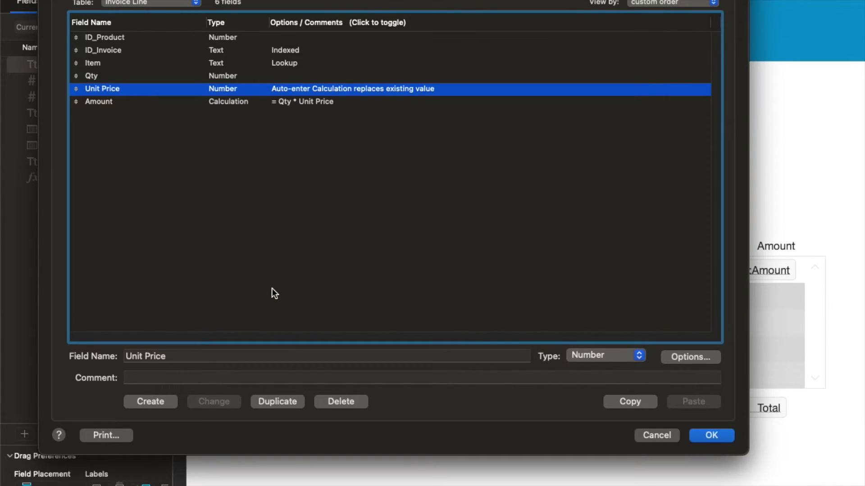
- Give the Qty field an auto-enter default data value of 1
double_click(112, 76)
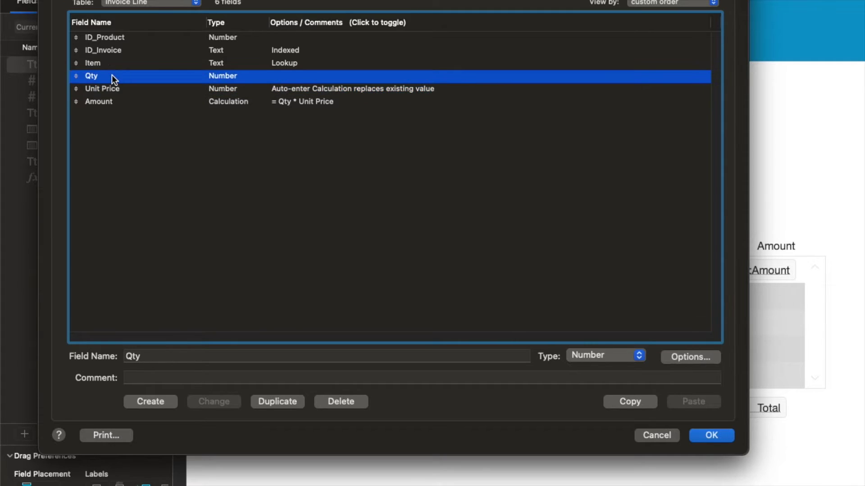
left_click(252, 192)
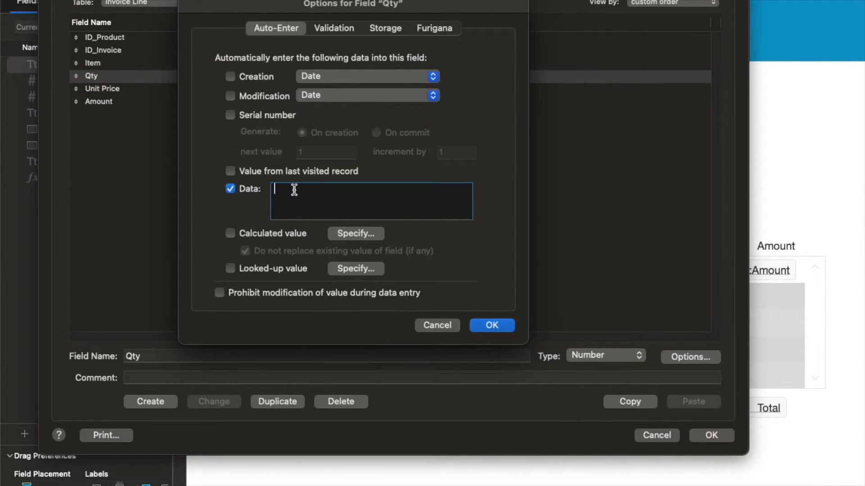
type("1")
left_click(493, 325)
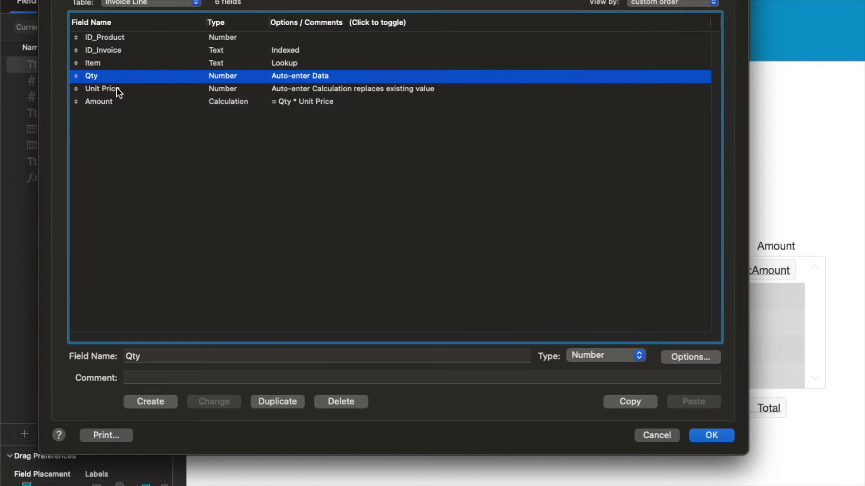
- Close Manage Database and switch the invoice window to Browse mode
key("Return")
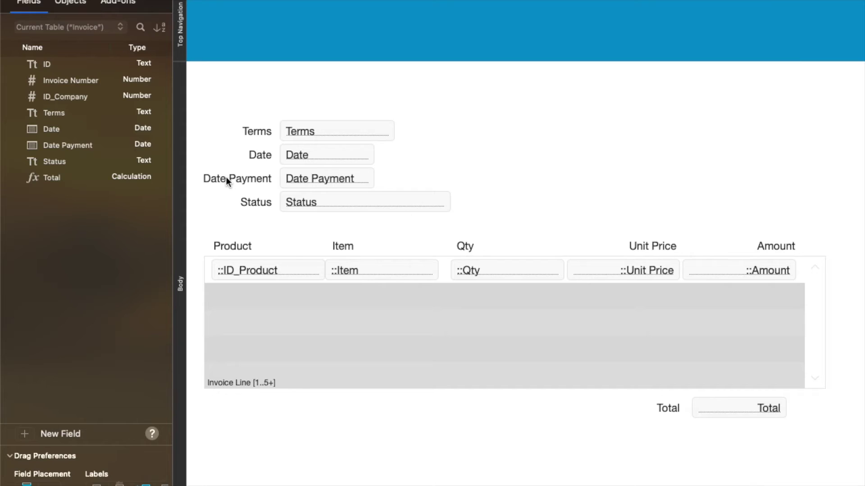
key("super+b")
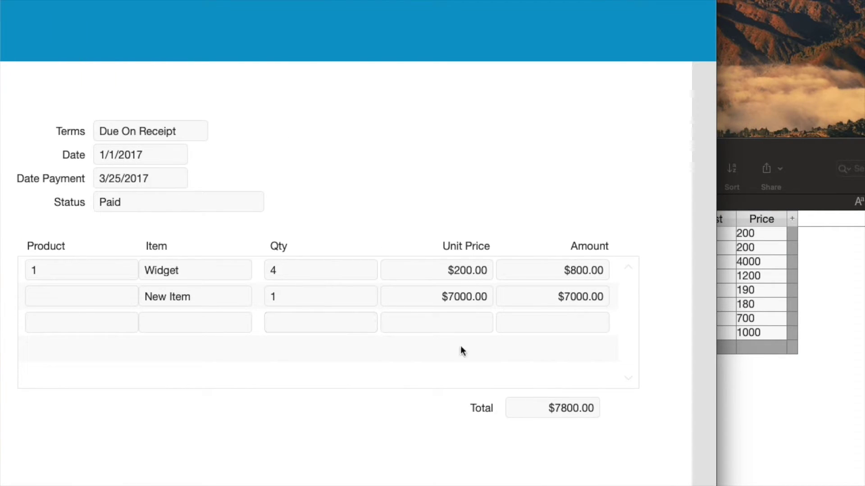
left_click(781, 405)
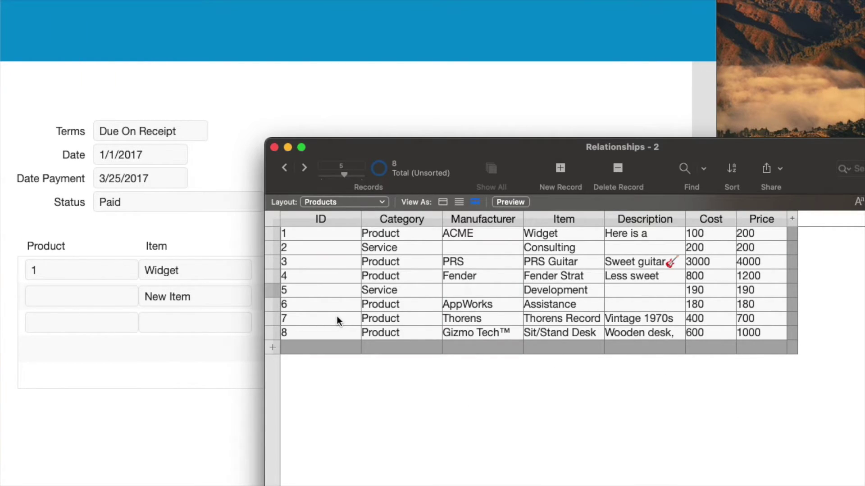
left_click(38, 370)
- Enter product number 7 on the invoice's empty line, auto-filling Thorens Record at $700.00
left_click(57, 328)
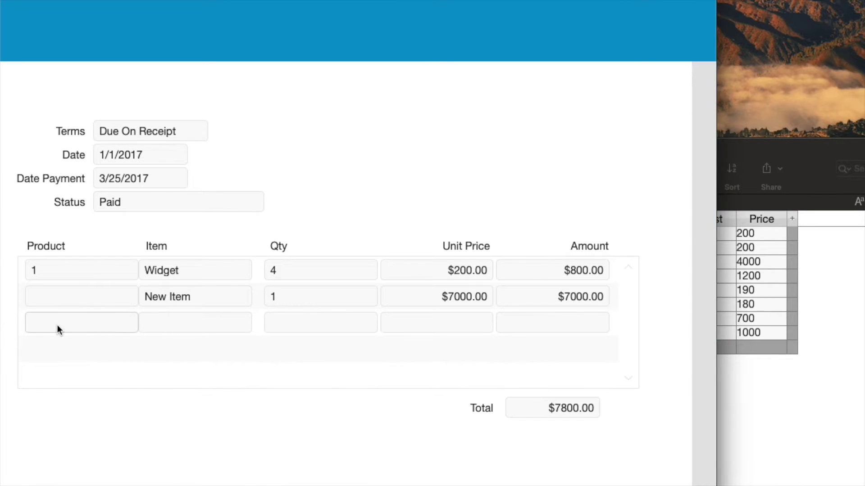
type("7")
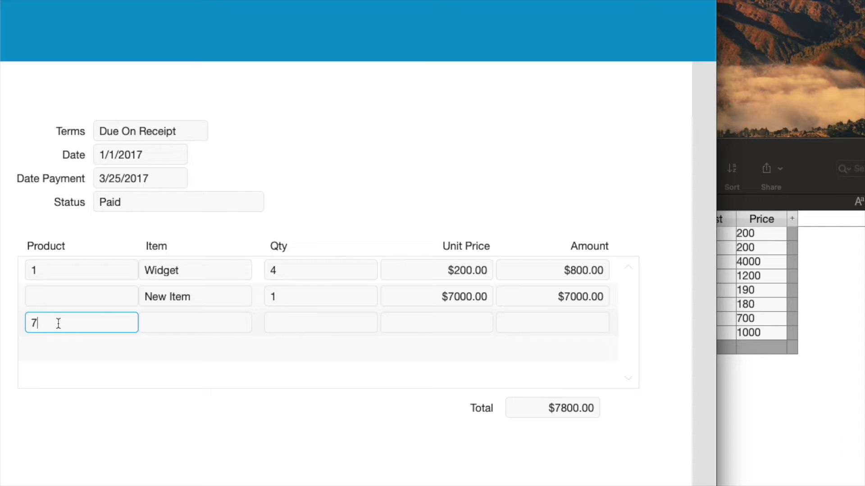
left_click(403, 197)
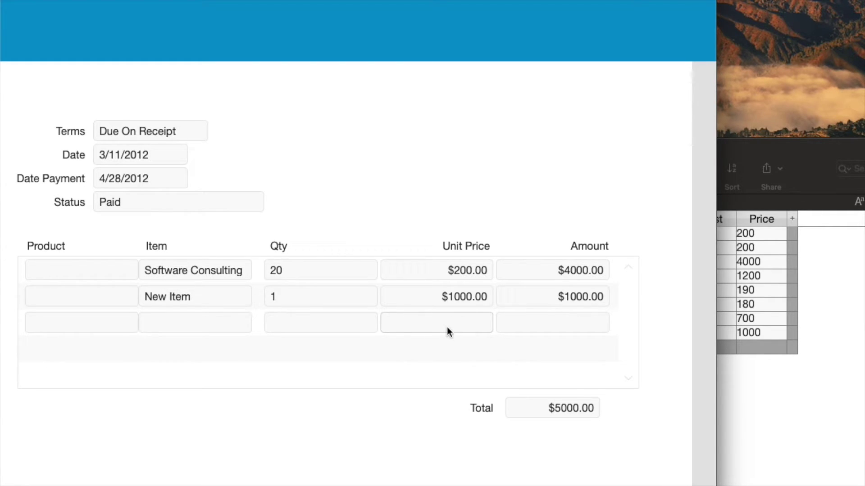
left_click(56, 325)
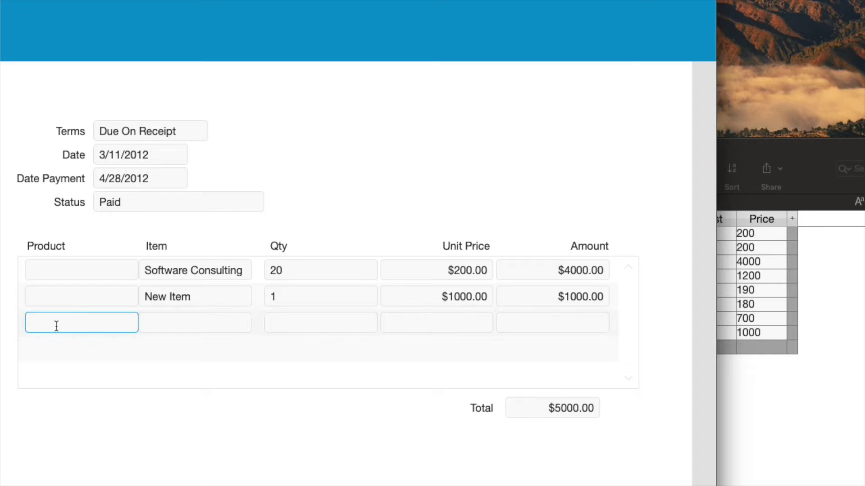
type("78")
key("BackSpace")
left_click(56, 326)
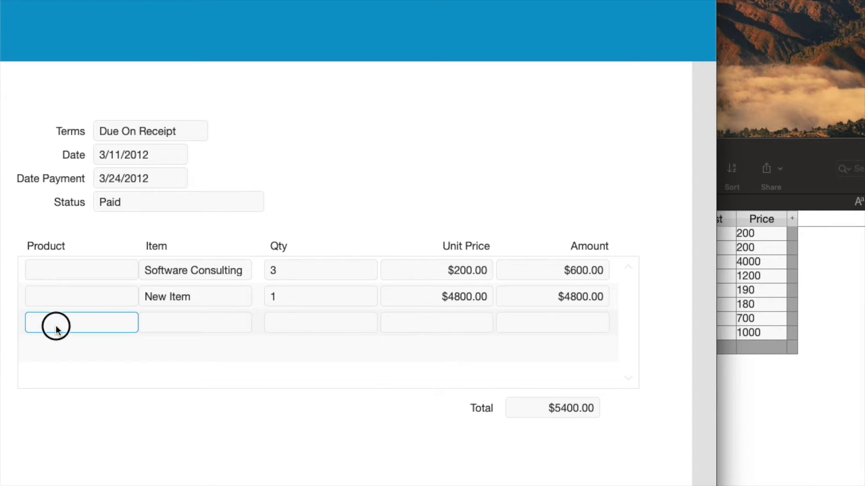
type("7")
key("Return")
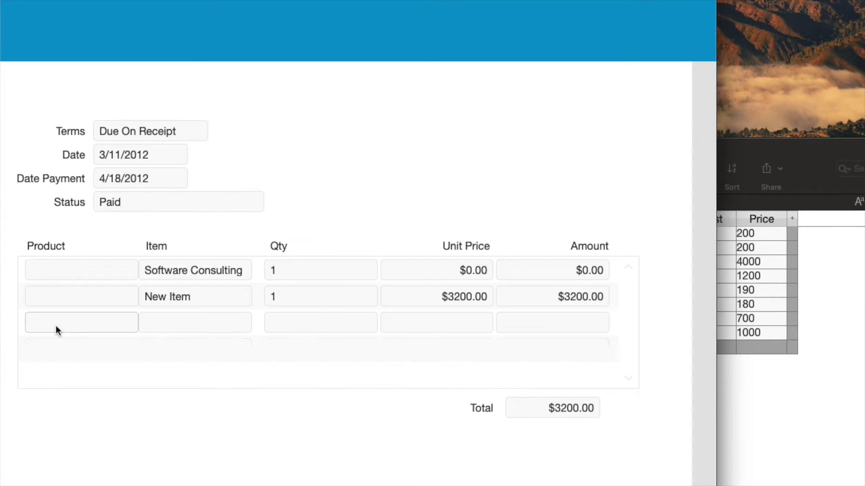
left_click(56, 325)
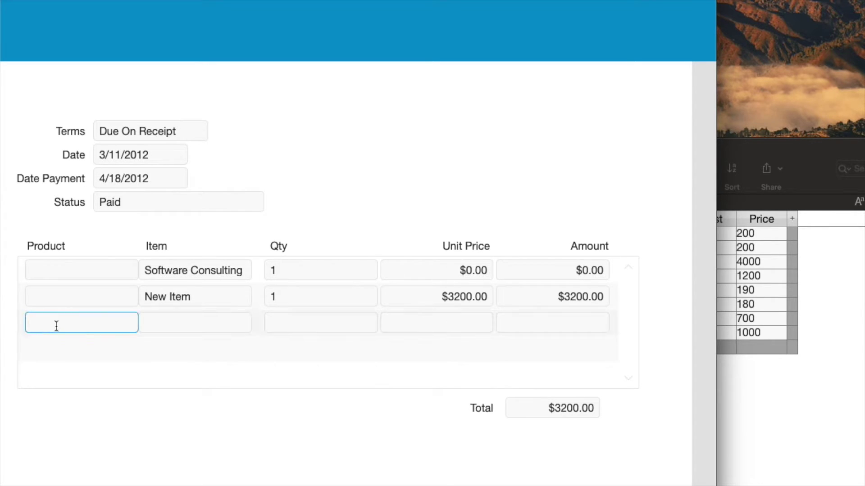
type("7")
key("Return")
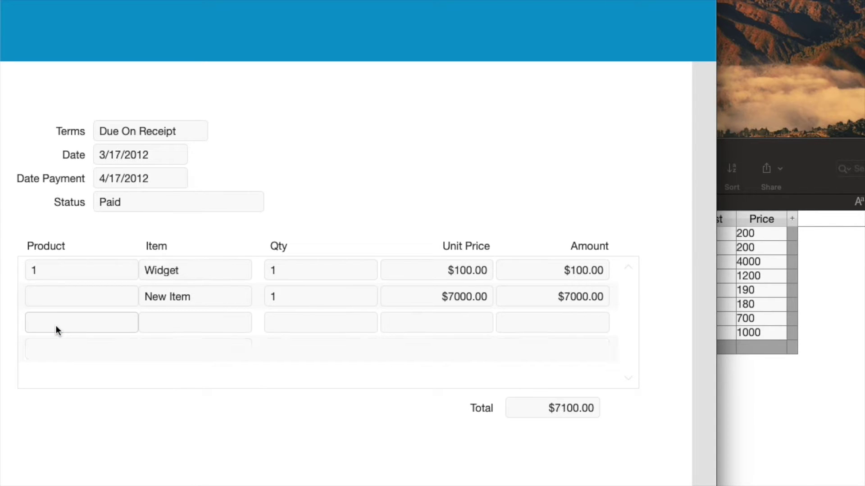
- Try product numbers 8, 2 and 3 on the empty line, then bring the Products window forward
left_click(42, 327)
type("8")
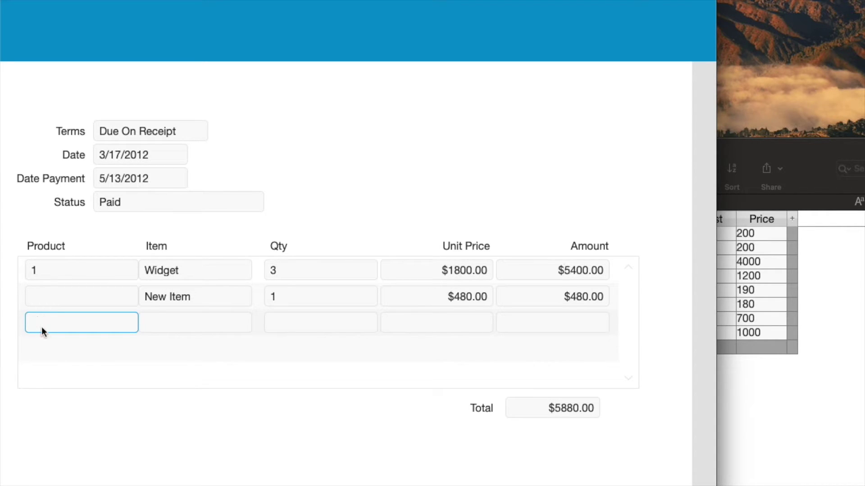
left_click(42, 326)
type("2")
left_click(41, 327)
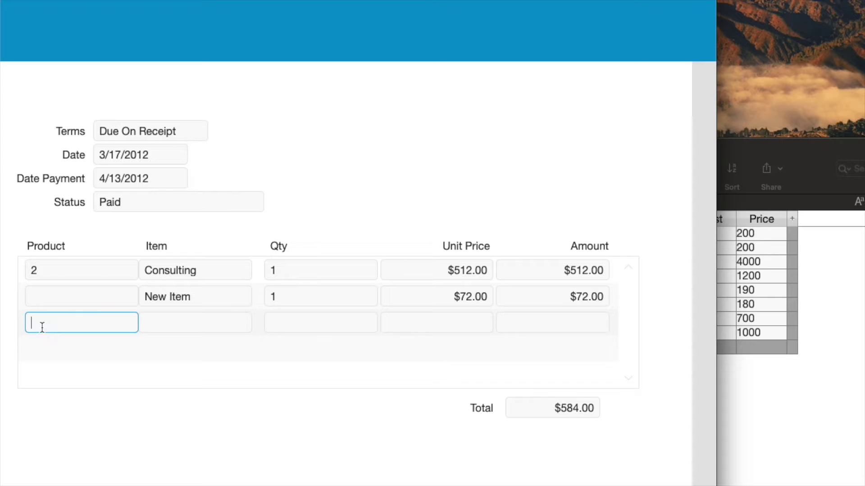
type("3")
key("Return")
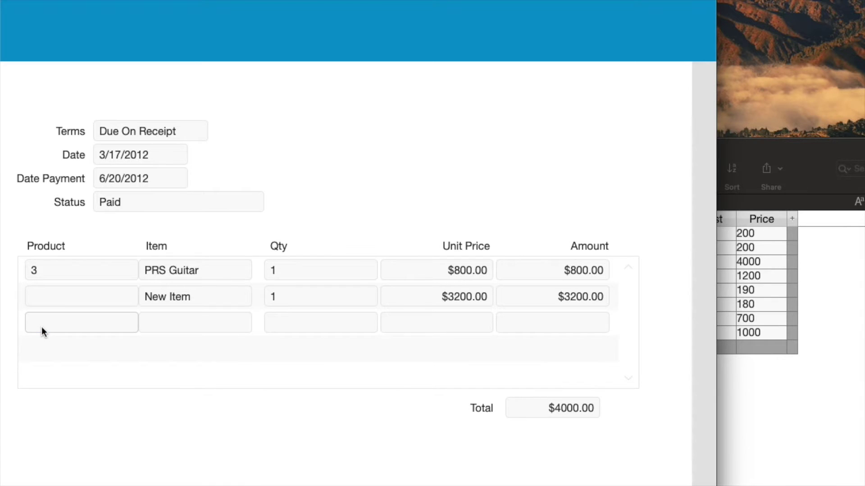
left_click(41, 326)
type("3")
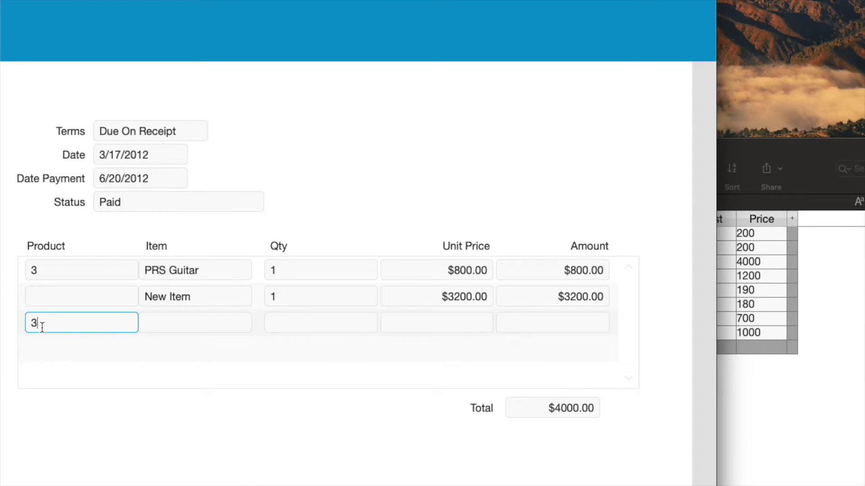
key("Return")
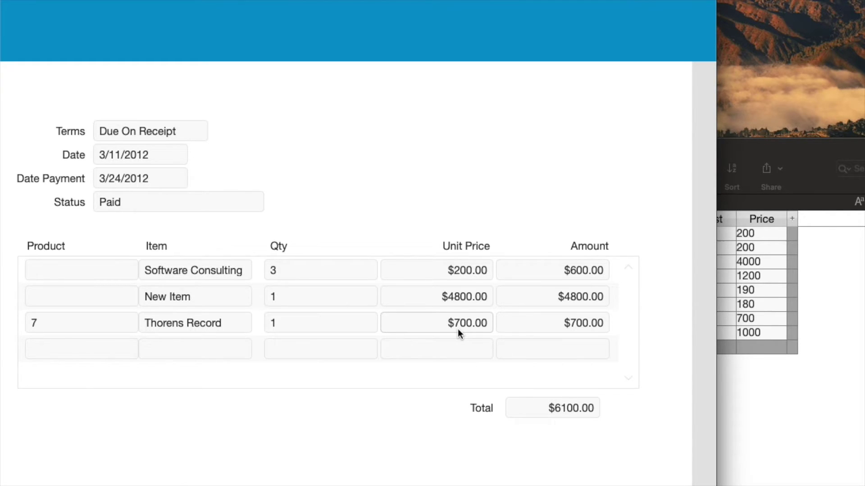
left_click(774, 412)
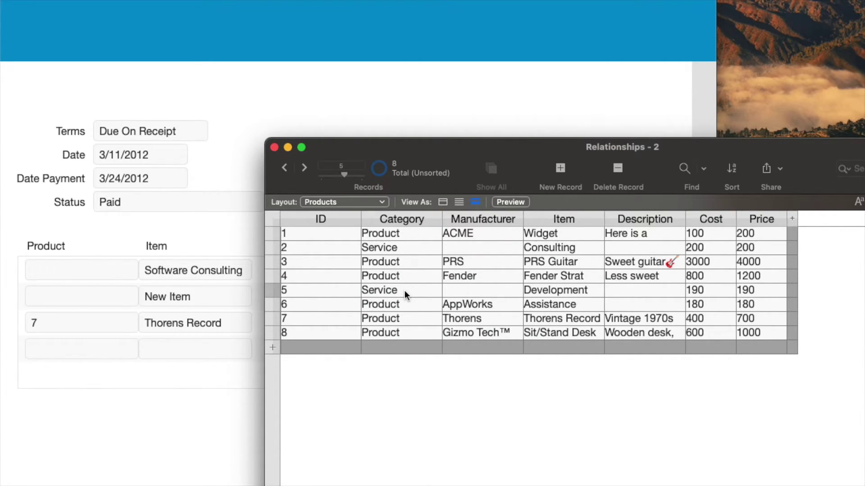
- View Products as a single record, open the Relationships graph, and select Products and Invoice Line
left_click(442, 201)
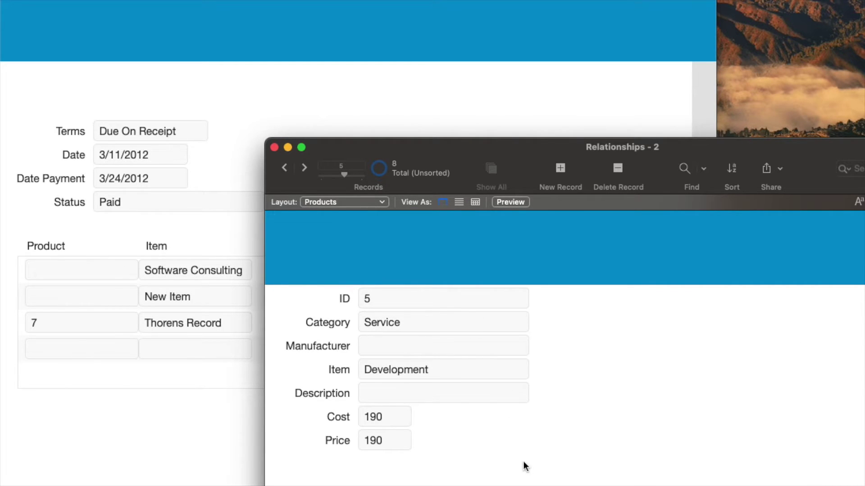
key("super+shift+d")
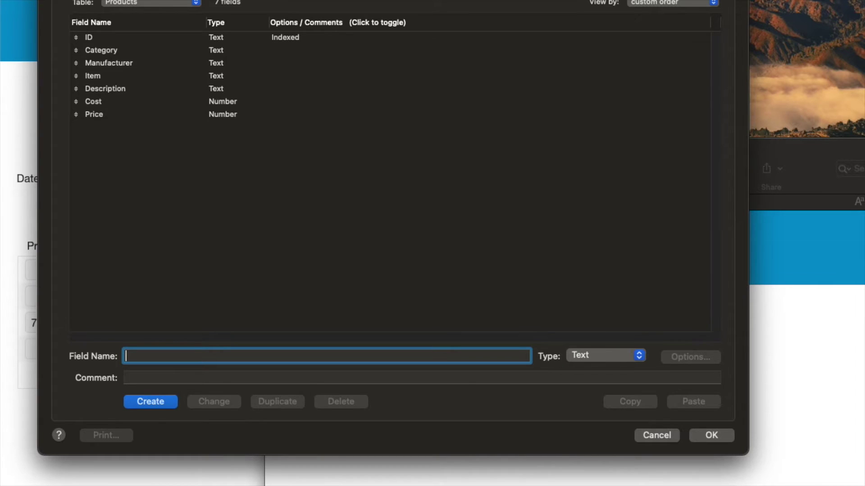
key("ctrl+Tab")
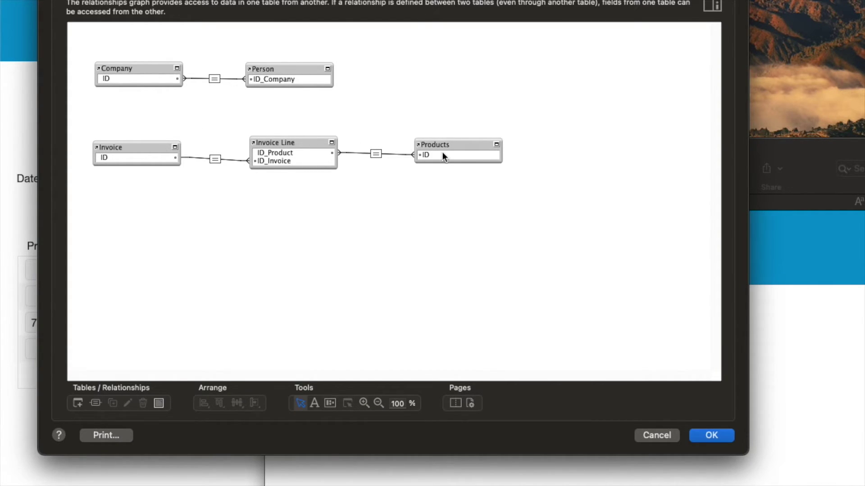
left_click(458, 145)
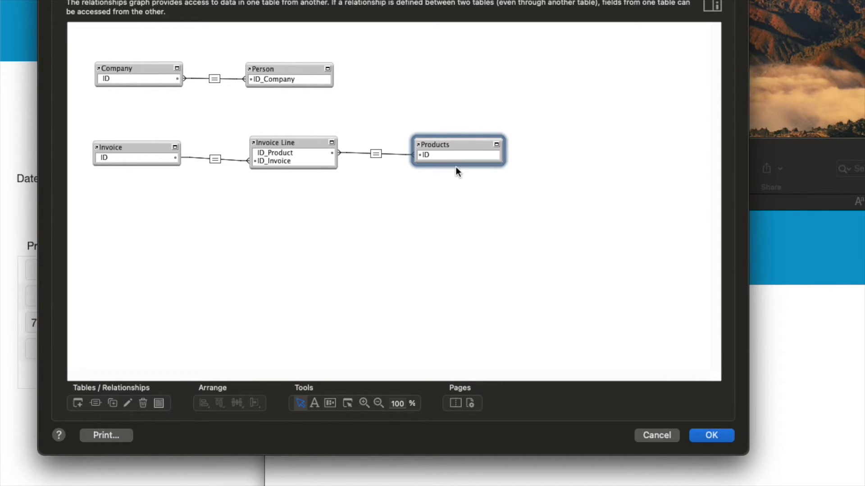
left_click(325, 140)
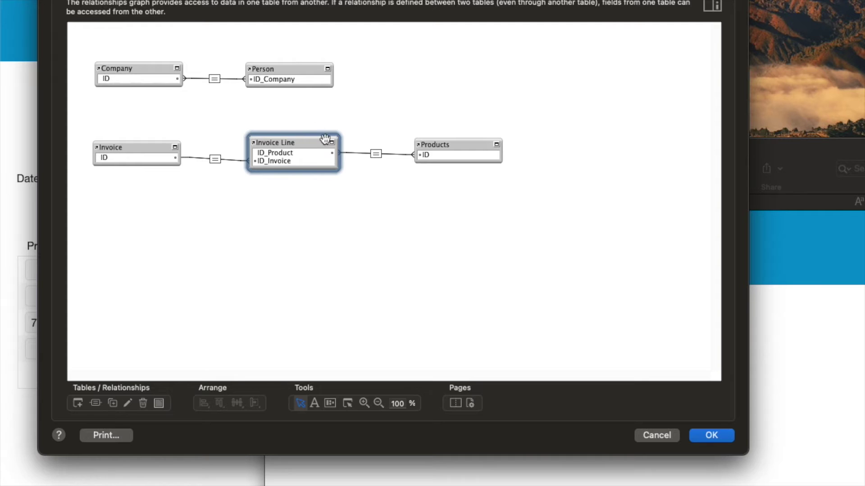
- Discard the Manage Database changes and draw an Invoice Line portal on the Products layout
key("Escape")
key("Return")
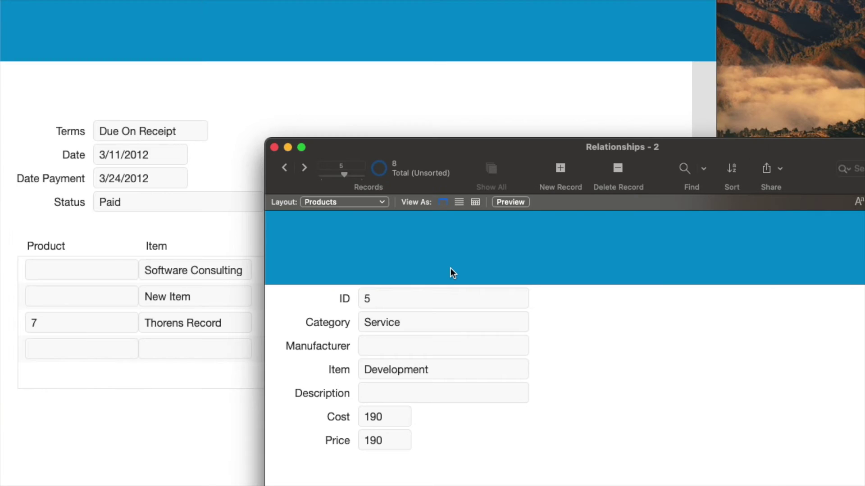
key("super+l")
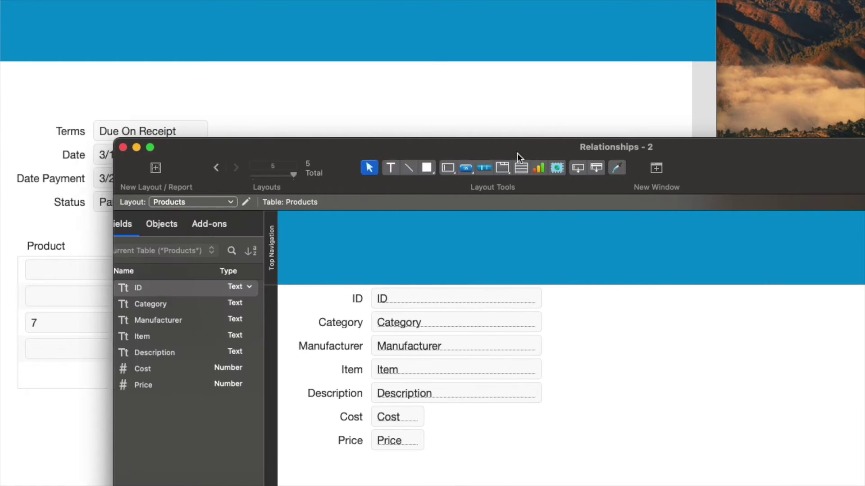
left_click_drag(515, 148, 441, 0)
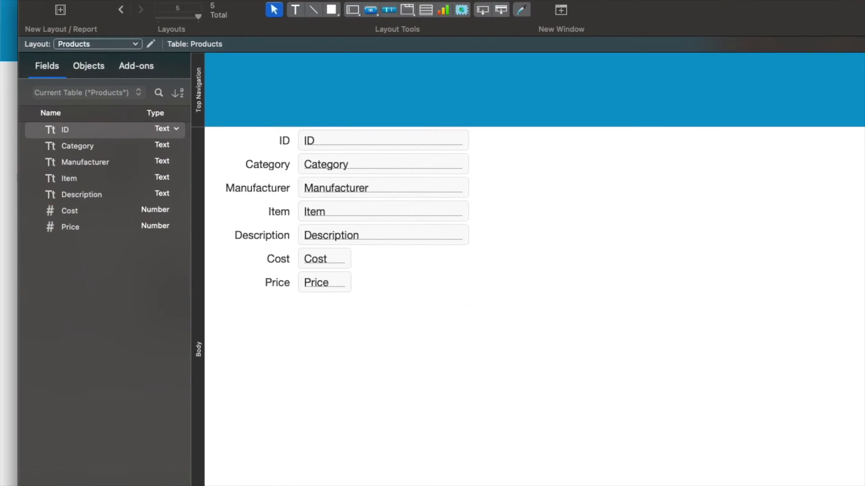
left_click(424, 14)
left_click_drag(308, 336, 727, 485)
left_click(599, 153)
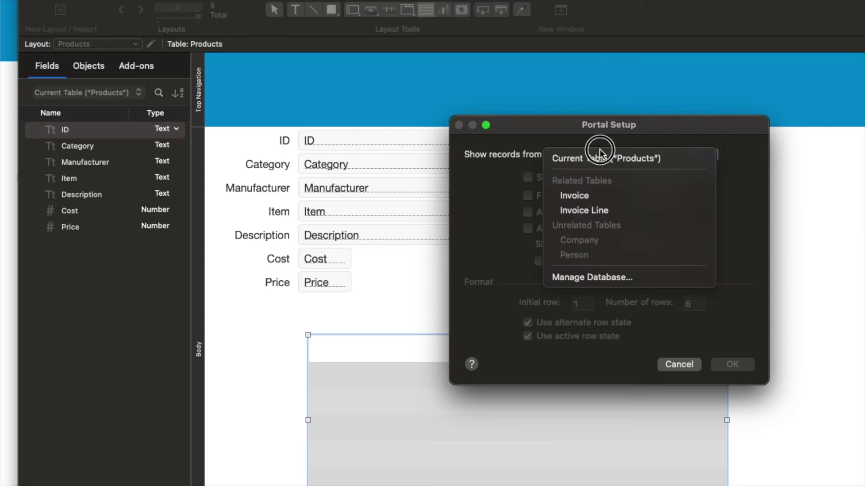
left_click(590, 210)
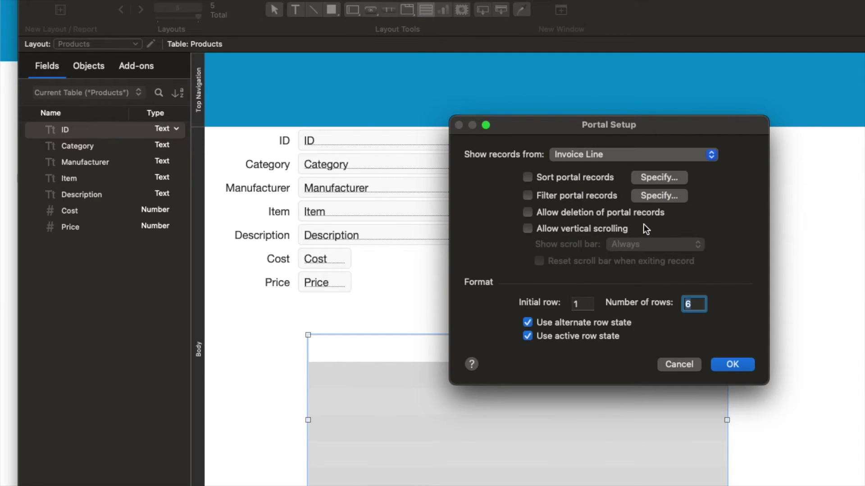
left_click(738, 366)
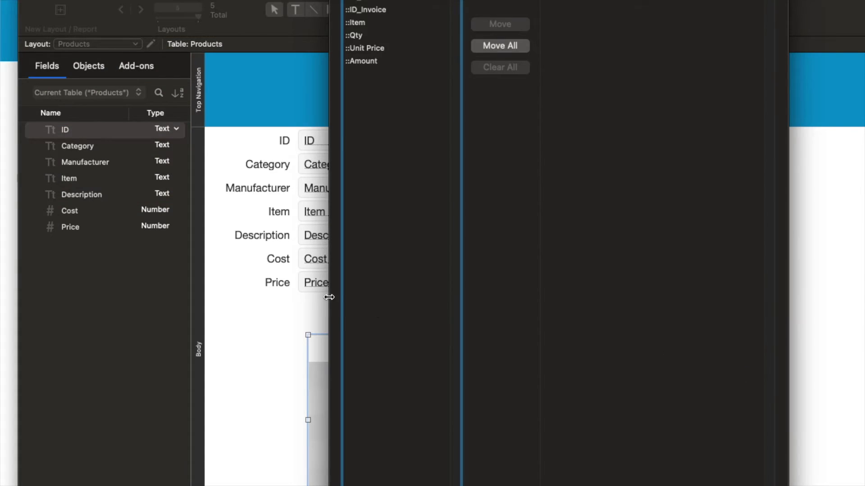
- Add Qty, Unit Price, Invoice::Date and Invoice::Invoice Number to the portal
left_click(373, 22)
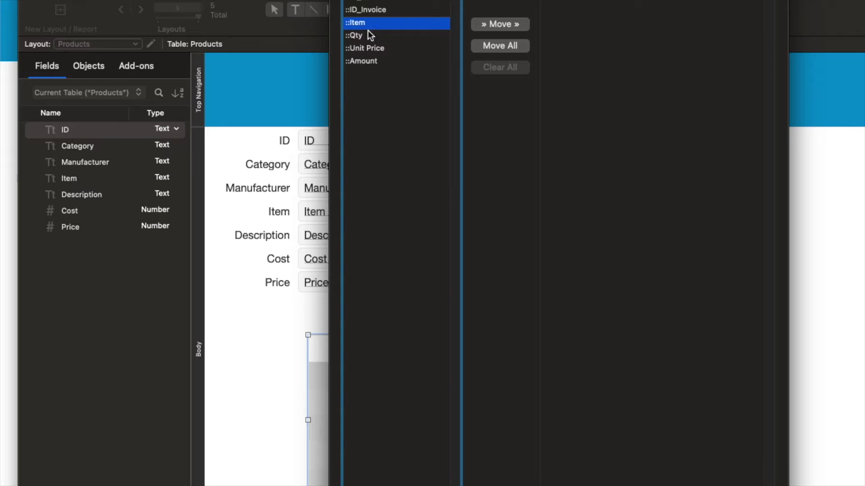
left_click(368, 33)
double_click(369, 35)
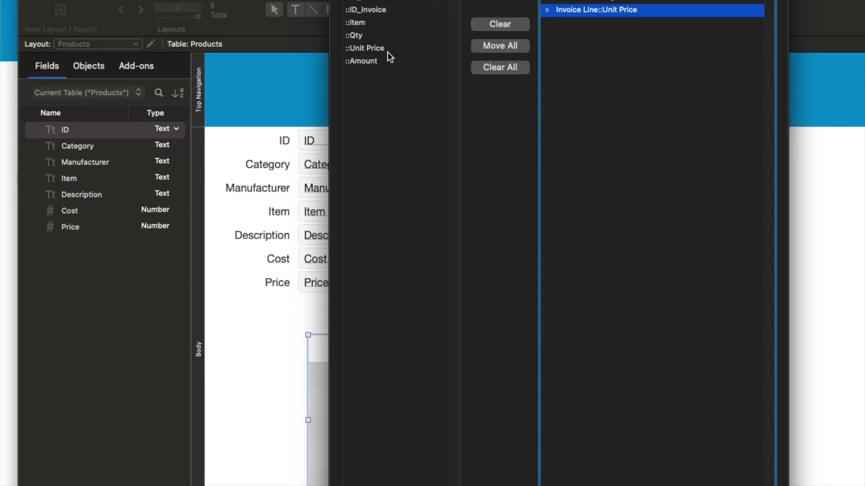
left_click(392, 2)
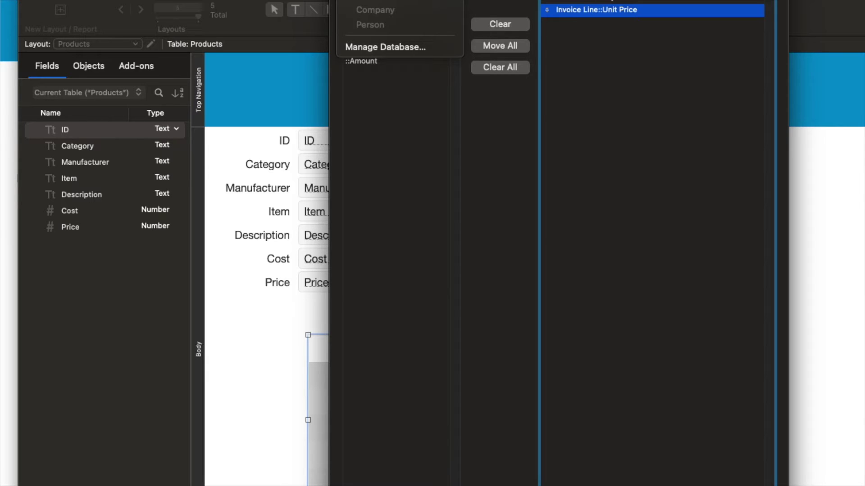
left_click(392, 2)
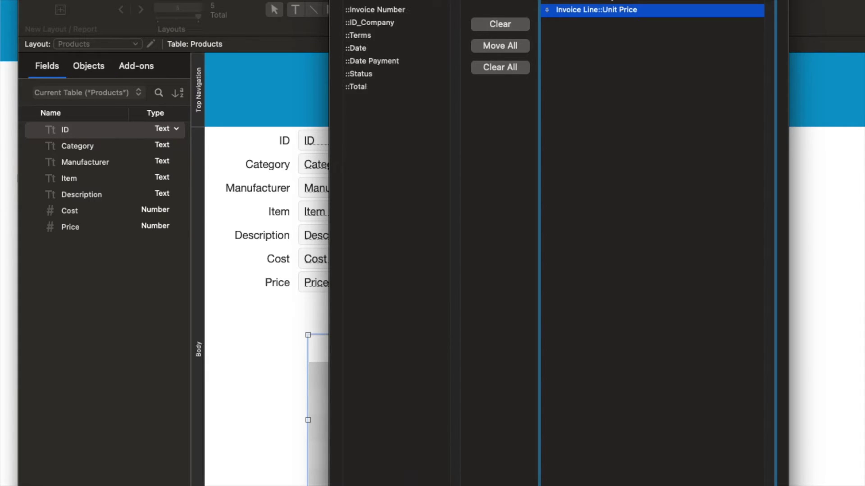
double_click(378, 46)
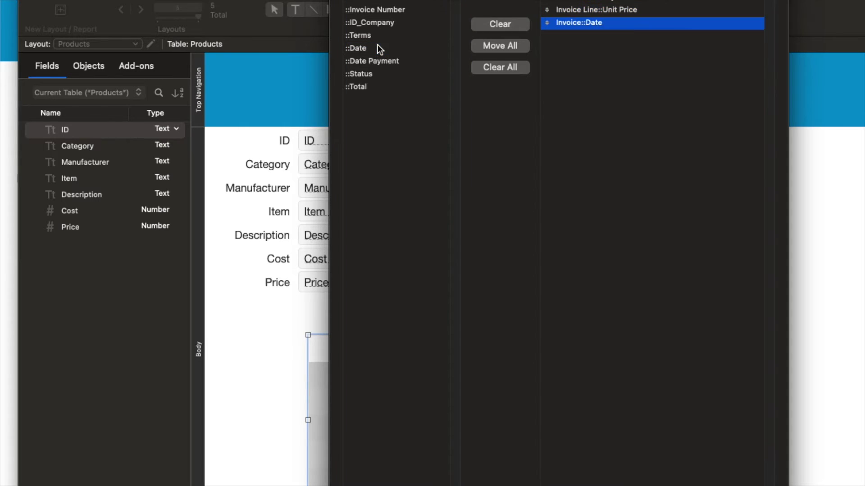
double_click(385, 13)
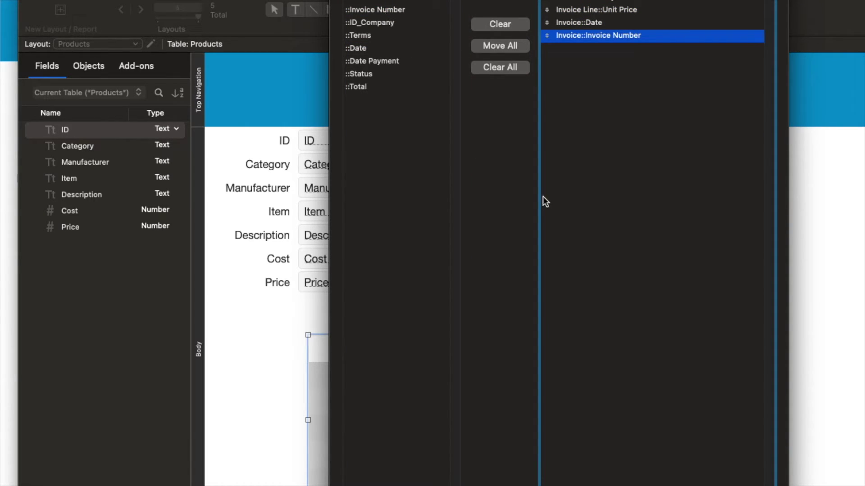
left_click(727, 484)
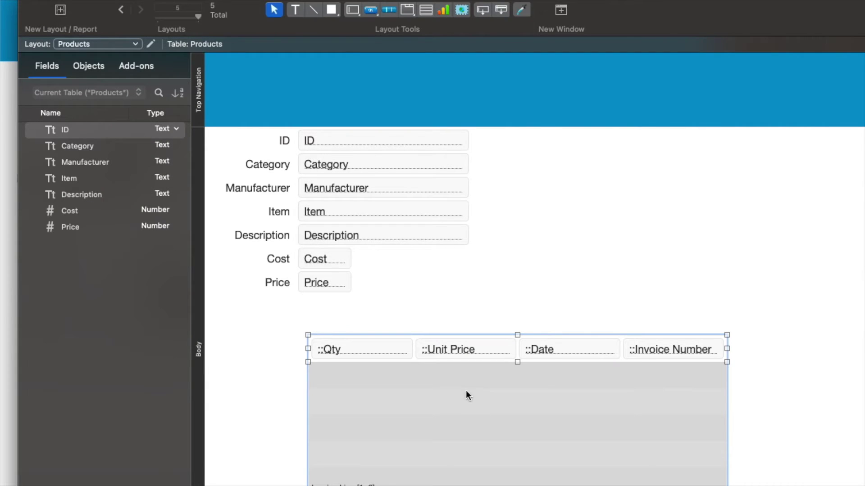
- Return to Browse mode, go to product record 7, Thorens Record Player, then bring the invoice forward
key("super+b")
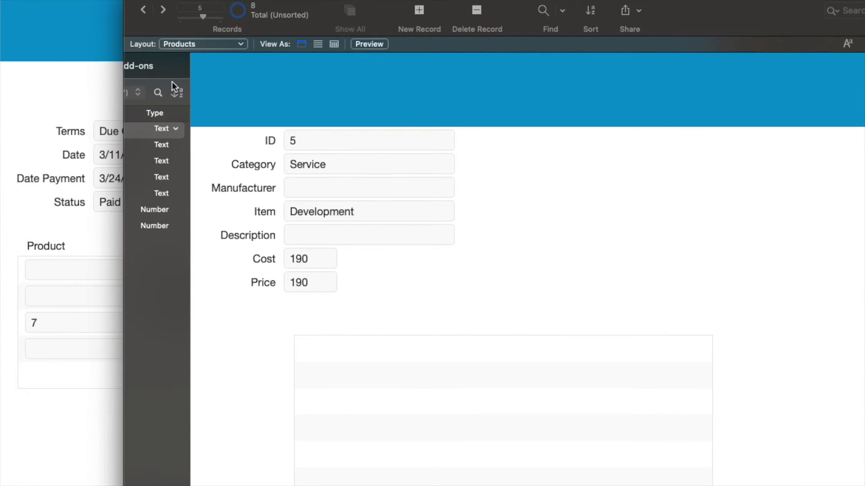
left_click_drag(271, 16, 288, 17)
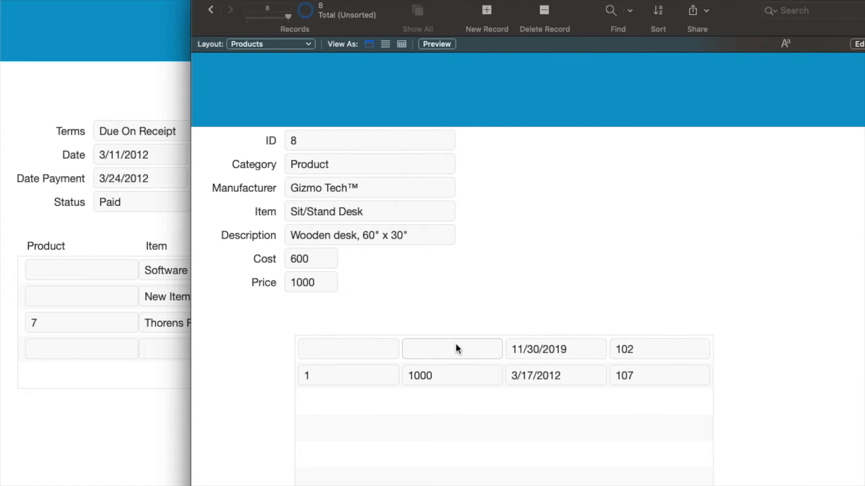
key("ctrl+Up")
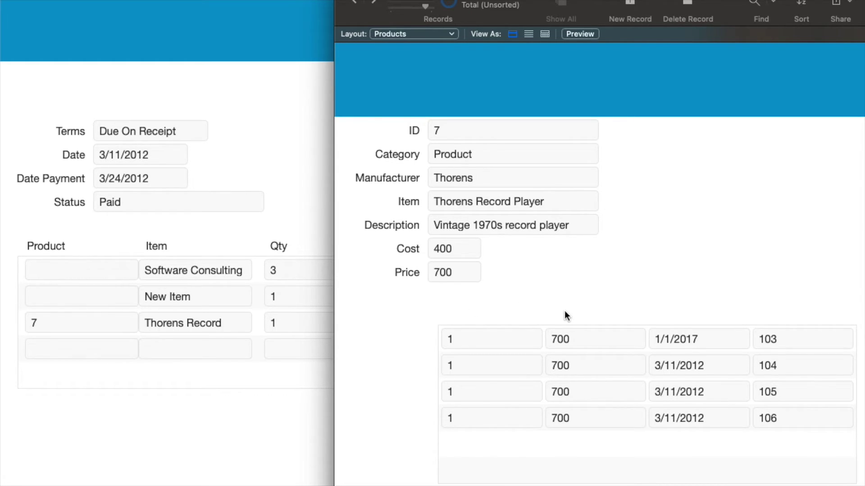
left_click(227, 242)
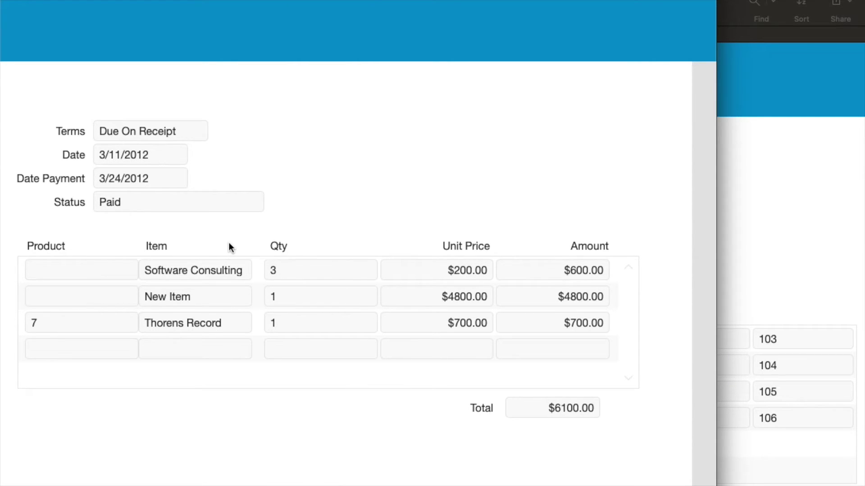
- Add an Assistance line (product 6) to the 3/28/2012 invoice and check the Products portal
key("super+Up")
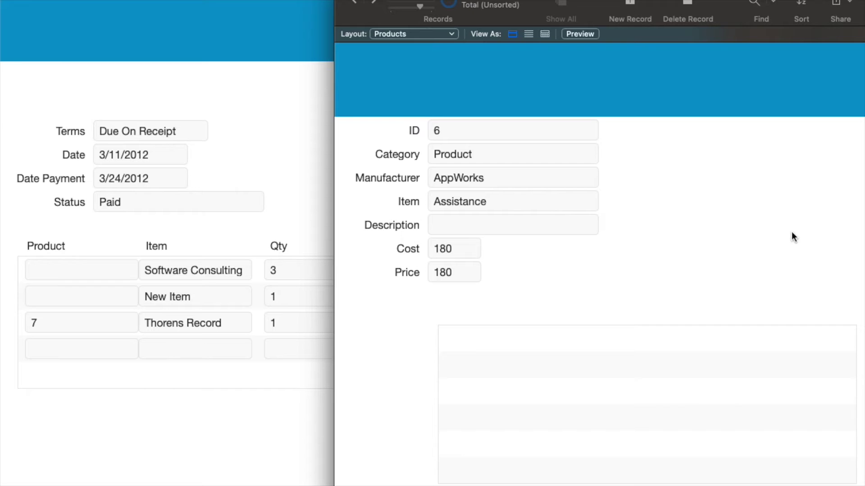
left_click(241, 359)
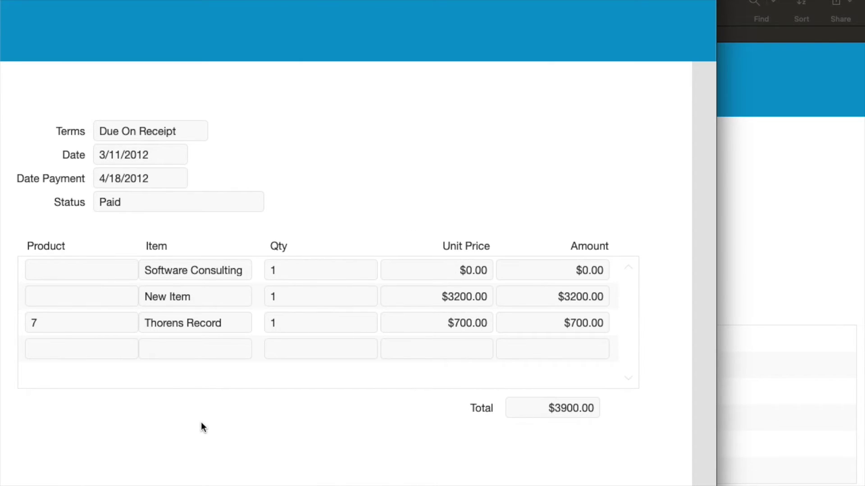
key("super+Down")
key("super+Down")
key("super+Down")
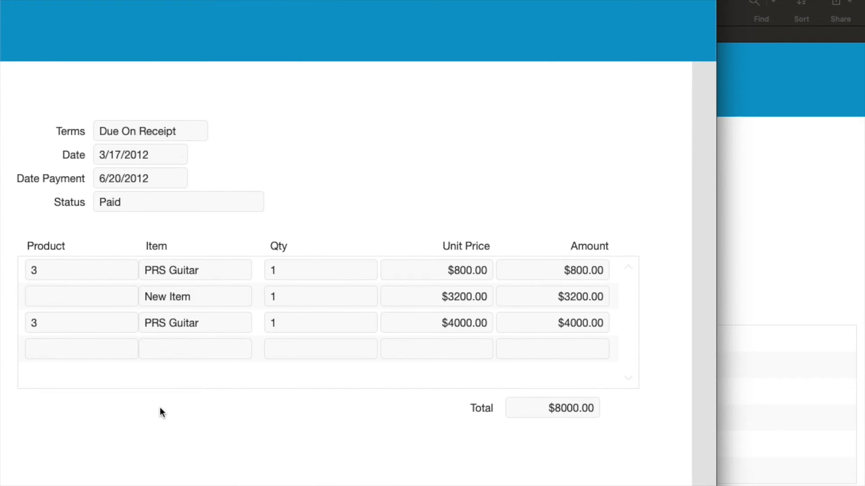
left_click(89, 316)
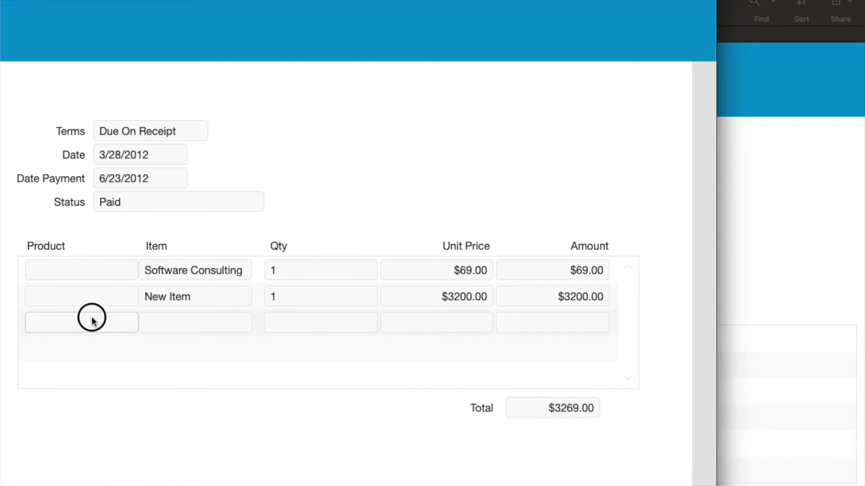
type("6")
key("Tab")
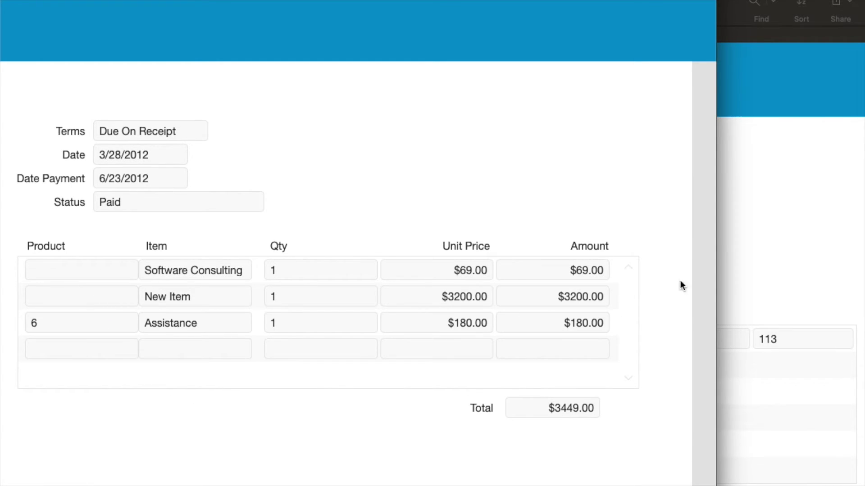
left_click(776, 267)
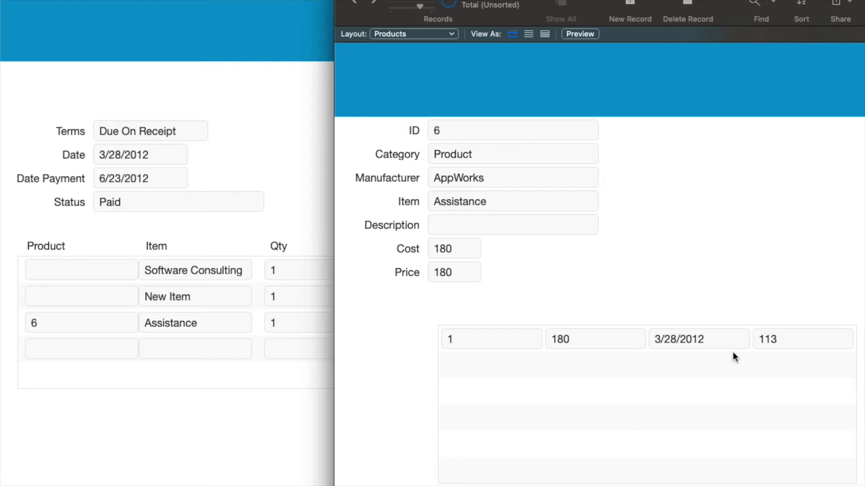
- Change that line's unit price to 150, add product 6 to another invoice, and view Products
left_click(170, 422)
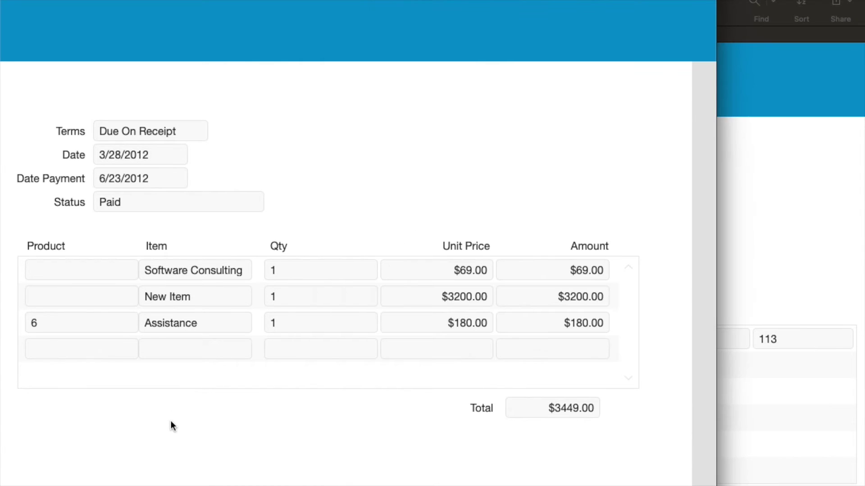
left_click(409, 321)
double_click(410, 320)
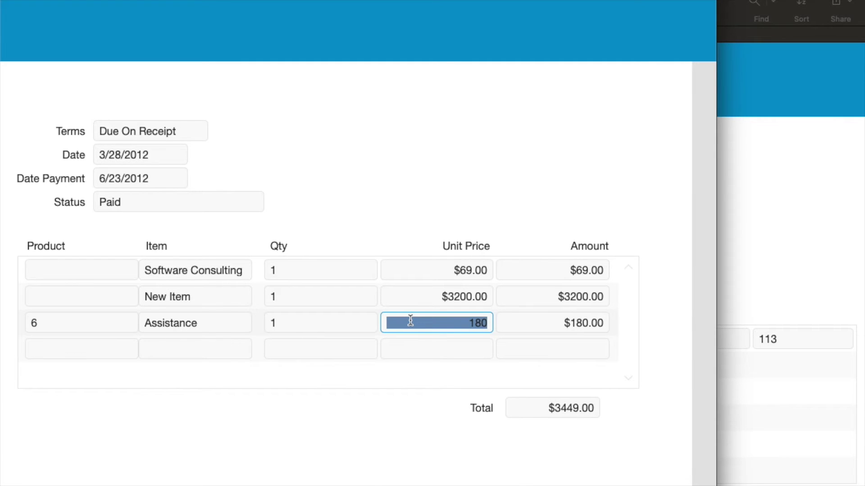
type("150")
key("Return")
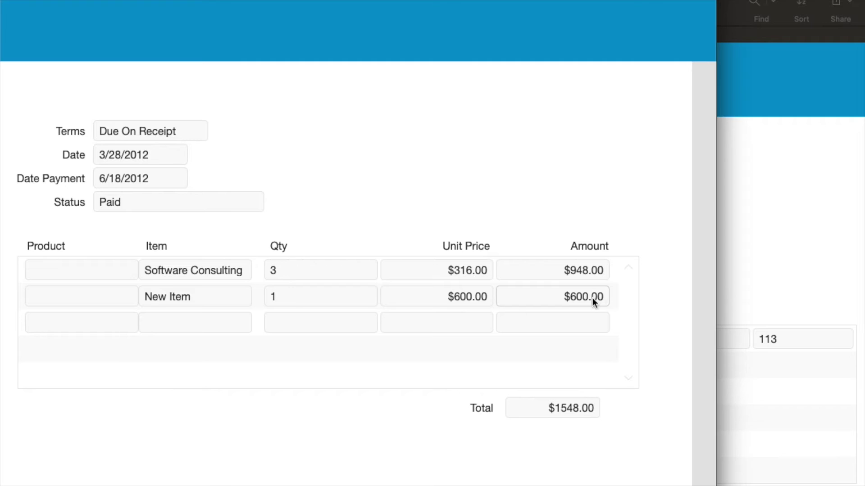
left_click(75, 323)
type("6")
key("Return")
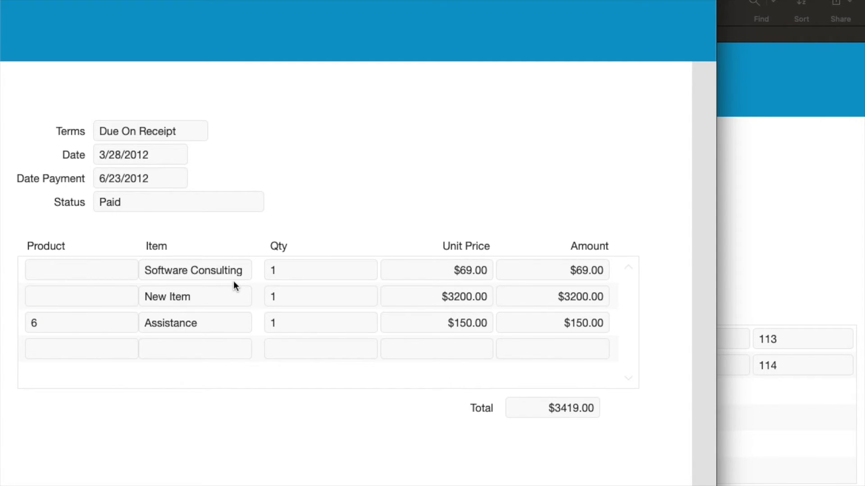
left_click(783, 269)
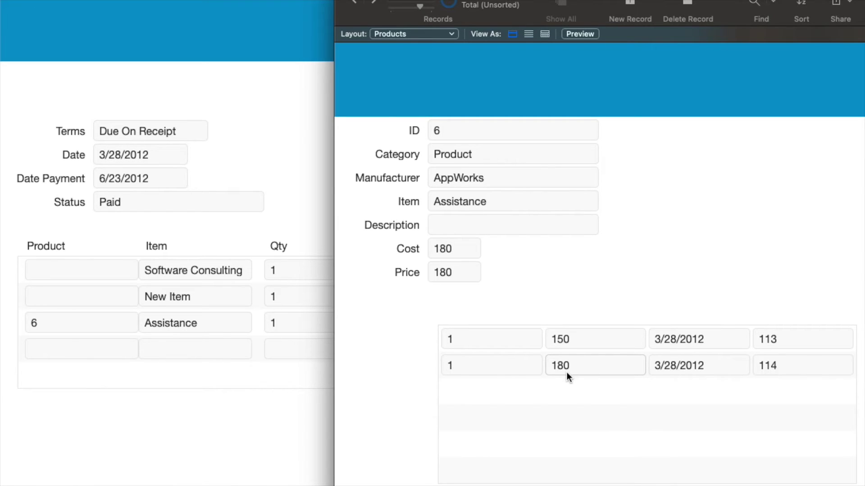
- Narrow the portal's Unit Price field and give it a fixed 2 decimals, then return to Browse
key("super+l")
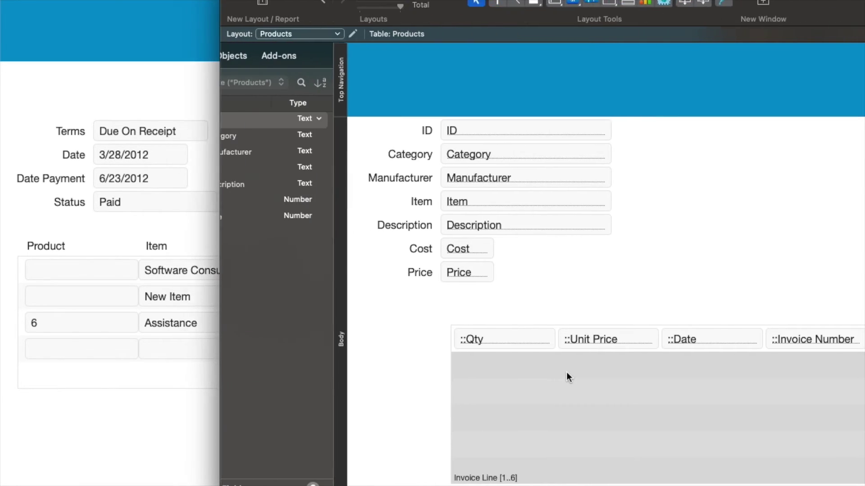
left_click(646, 339)
left_click_drag(659, 339, 637, 339)
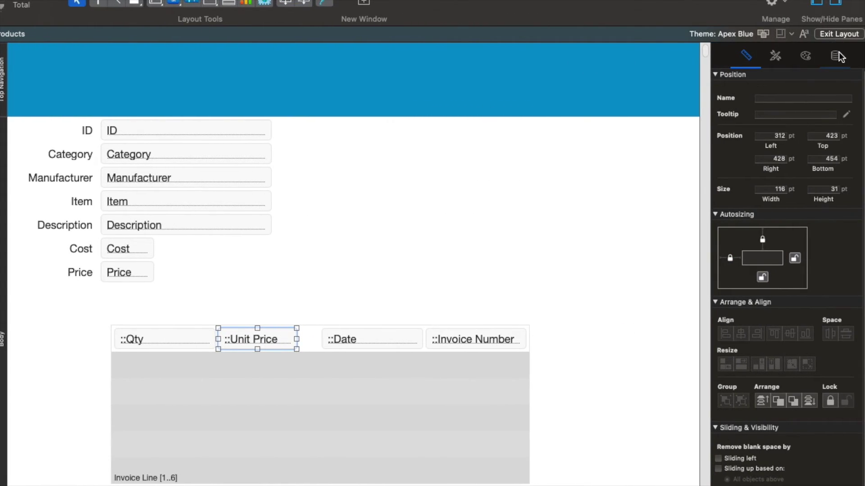
left_click(837, 56)
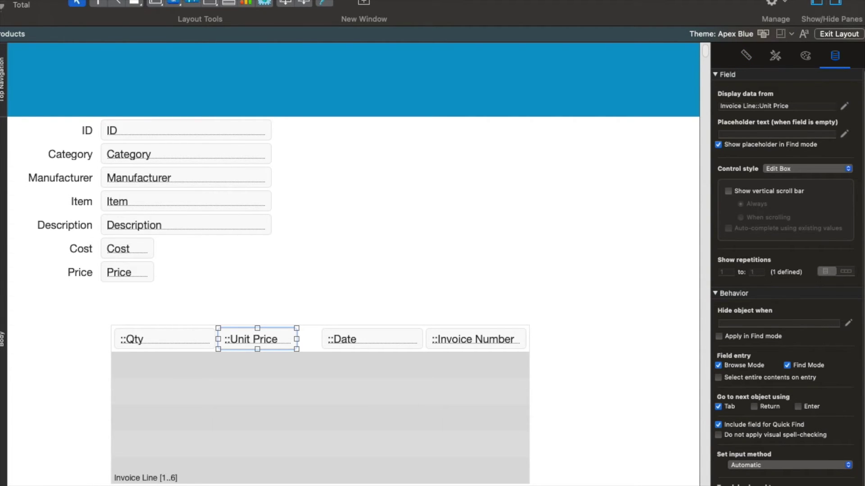
scroll(784, 277, "down", 1)
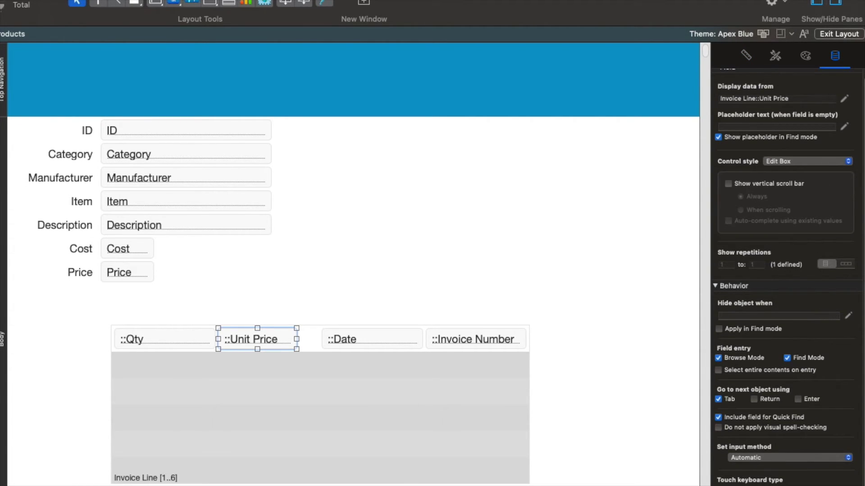
scroll(774, 404, "down", 8)
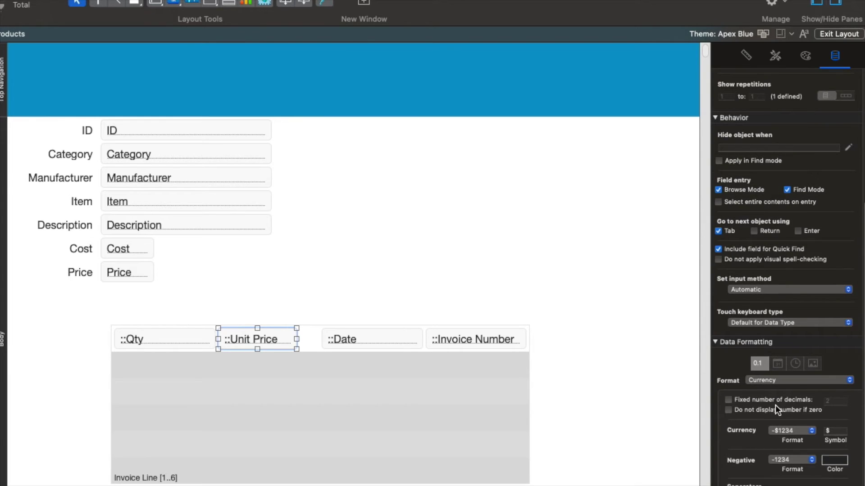
left_click(747, 401)
key("super+b")
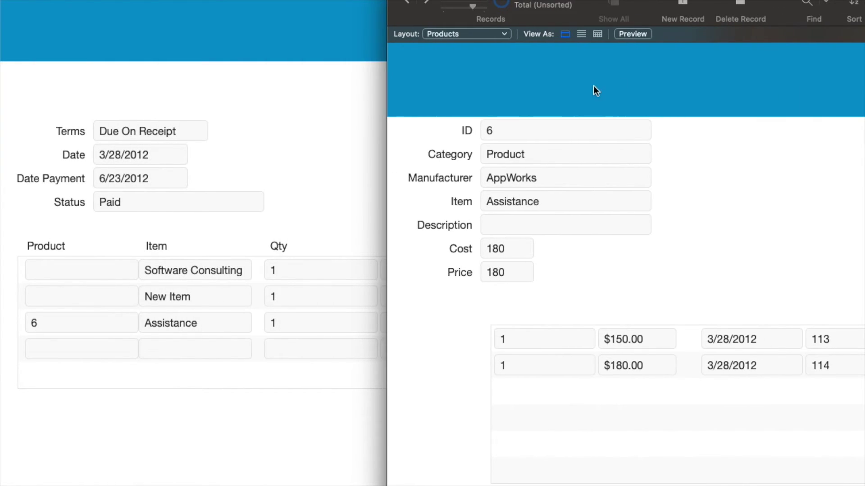
- Change the portal's $150.00 Assistance price to 140 and bring the invoice forward to check totals
left_click(643, 336)
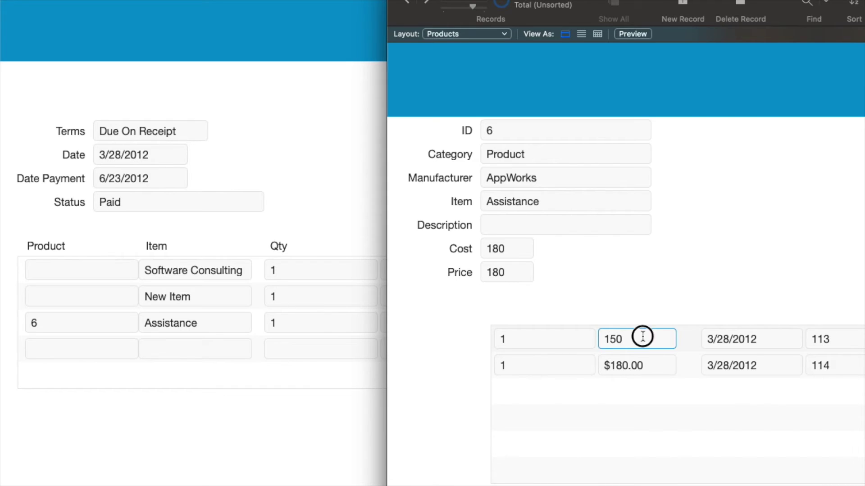
double_click(641, 336)
type("140")
key("Return")
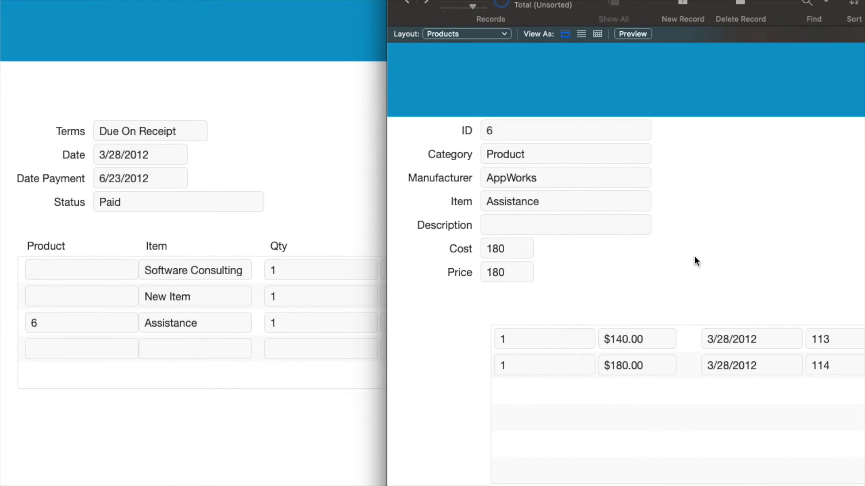
left_click(257, 402)
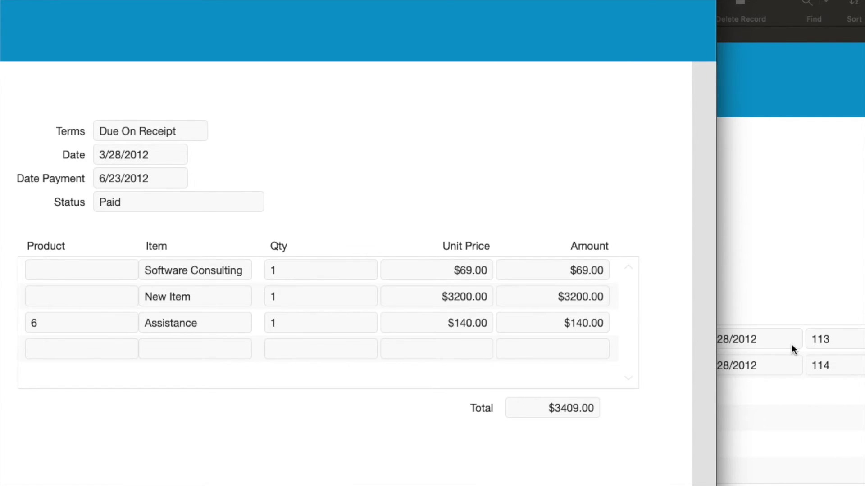
- Move the Invoice tables right in the relationships graph and link Person::ID_Company to Invoice::ID
key("super+shift+d")
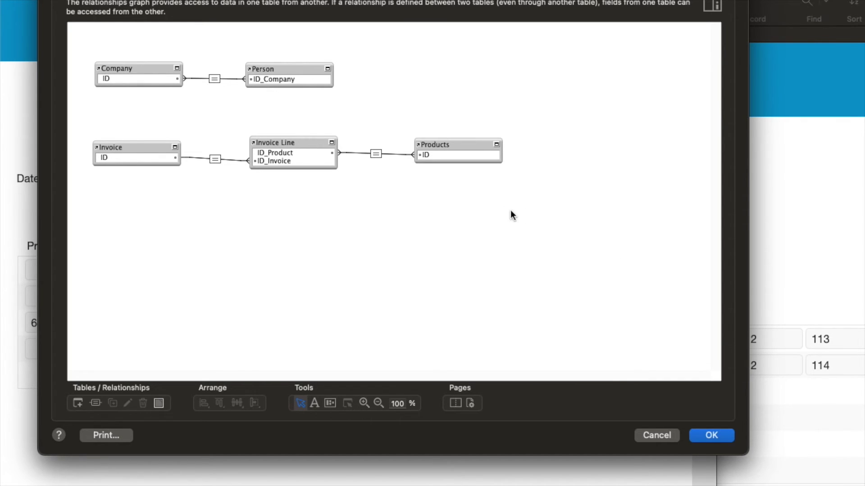
left_click(215, 79)
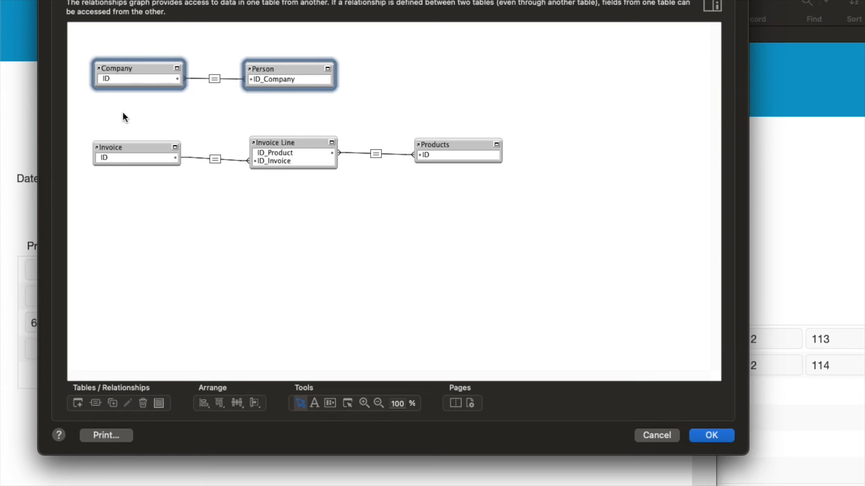
left_click_drag(124, 116, 428, 196)
left_click(302, 227)
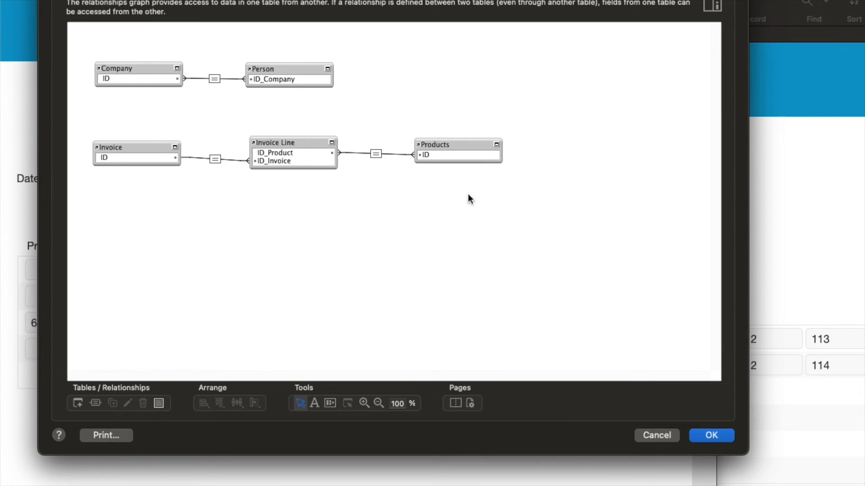
left_click_drag(506, 201, 442, 72)
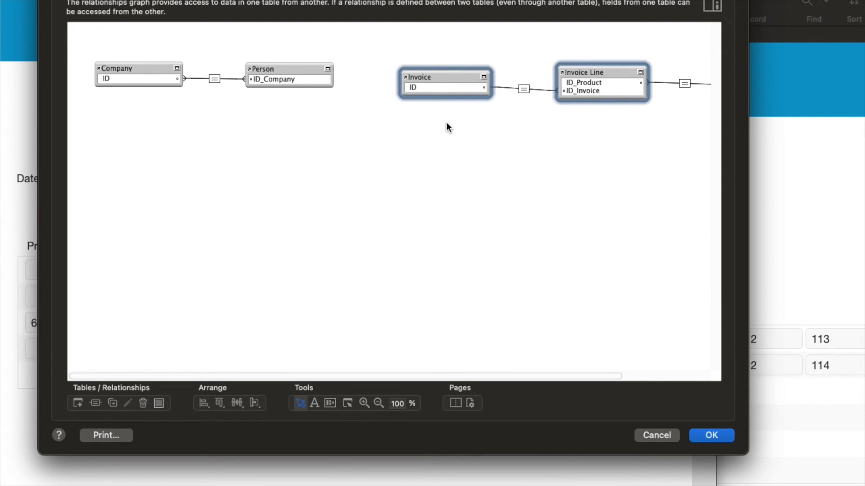
left_click(446, 123)
left_click_drag(294, 80, 429, 85)
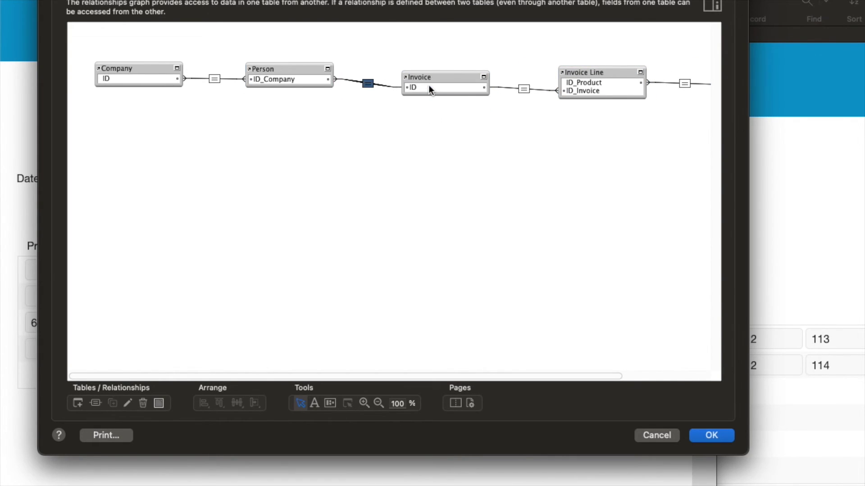
double_click(366, 84)
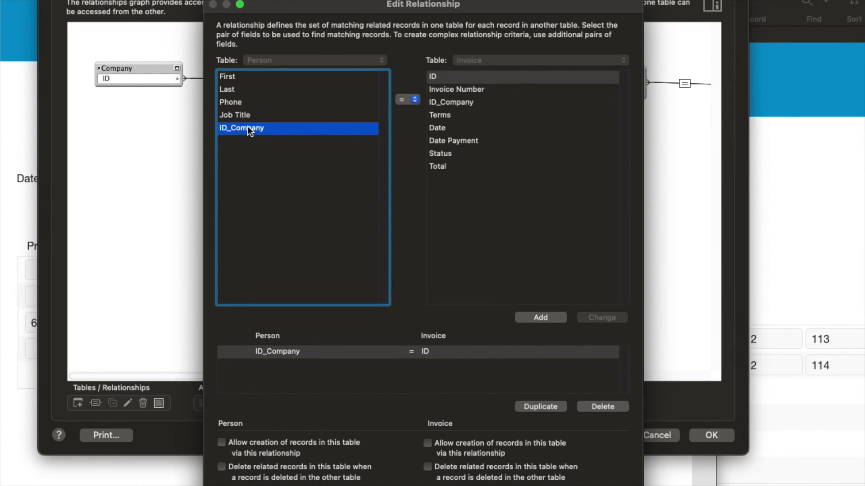
left_click(454, 102)
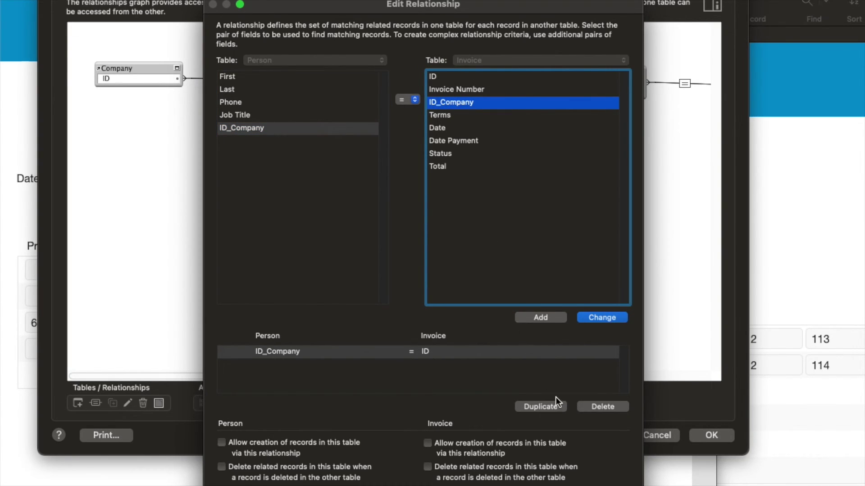
key("Return")
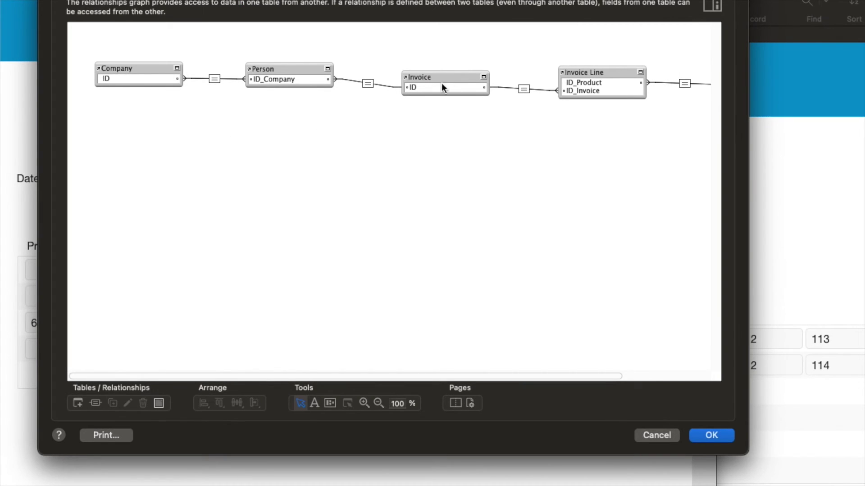
- Move the Invoice, Invoice Line and Products tables below Person and delete the Person–Invoice relationship
left_click_drag(440, 39, 647, 131)
left_click_drag(342, 77, 187, 131)
left_click(183, 116)
left_click(136, 111)
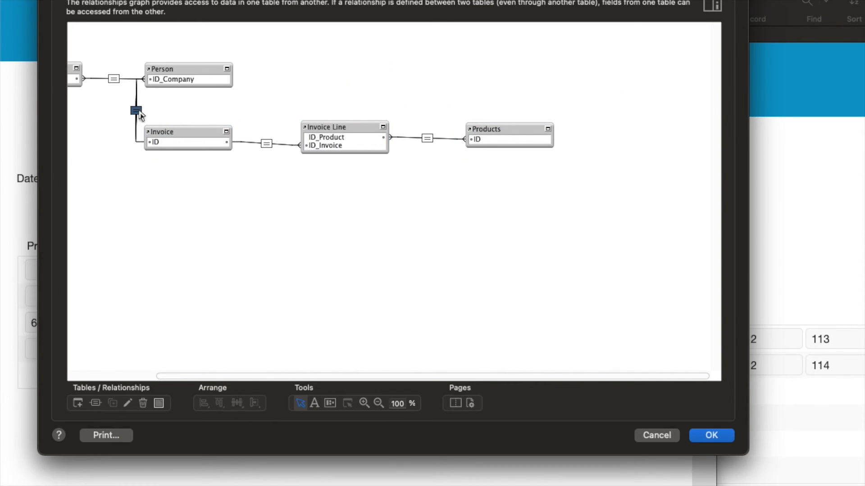
key("Delete")
left_click_drag(180, 376, 14, 364)
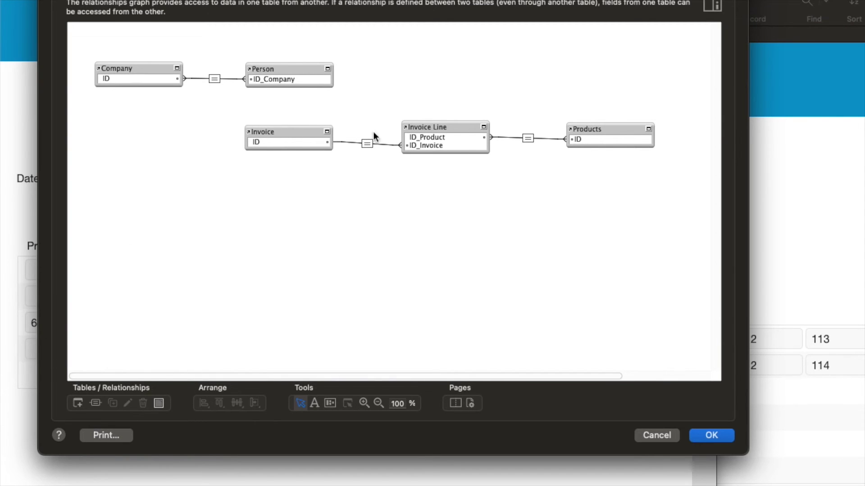
- Relate Invoice to Company and change the match criteria to ID = ID_Company
left_click(279, 71)
left_click_drag(125, 68, 131, 98)
left_click_drag(288, 142, 136, 110)
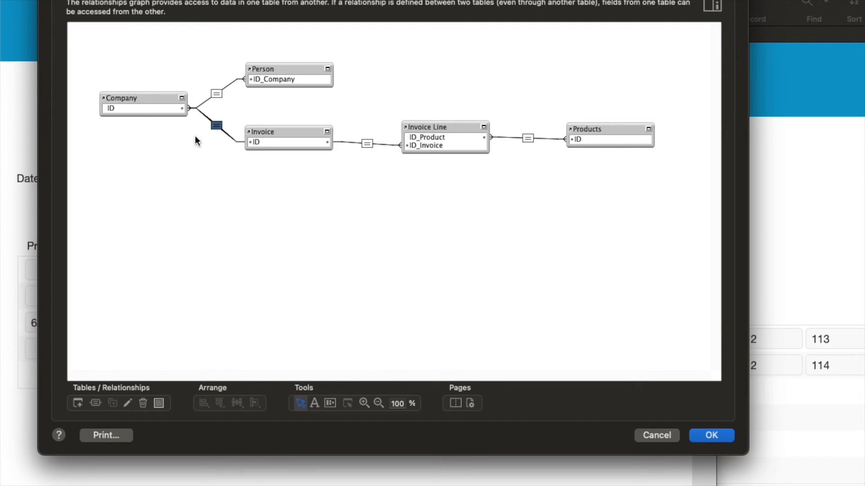
double_click(216, 128)
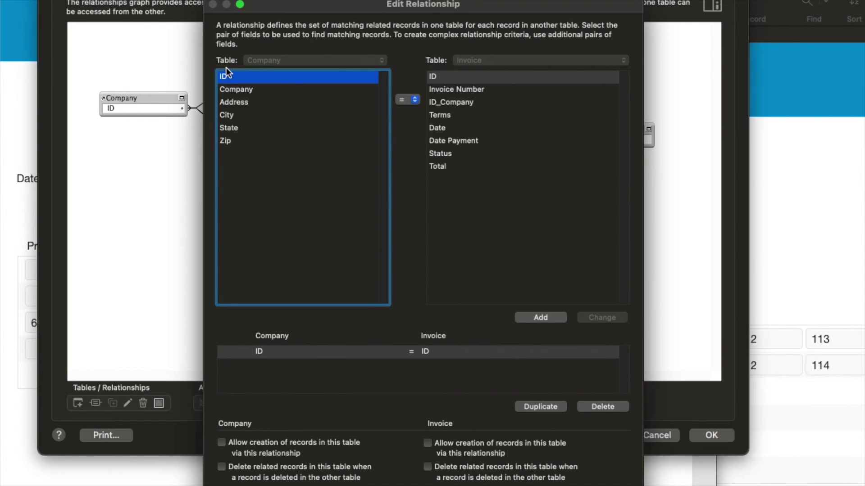
left_click(479, 103)
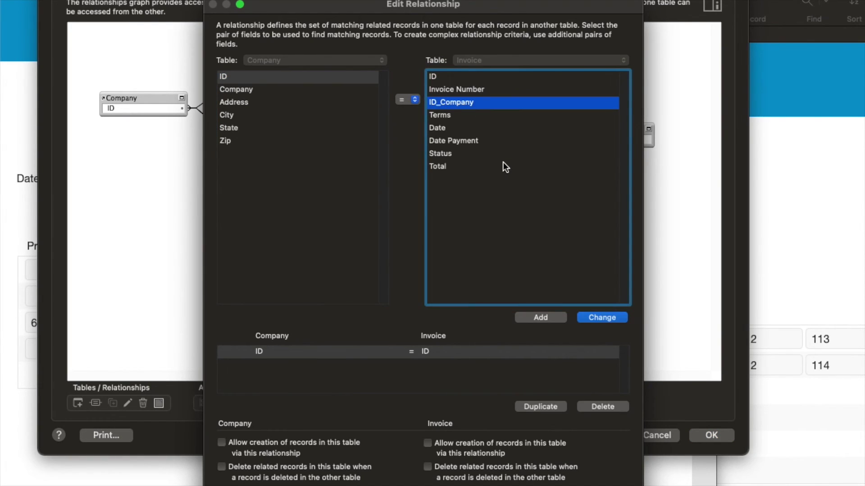
left_click(618, 321)
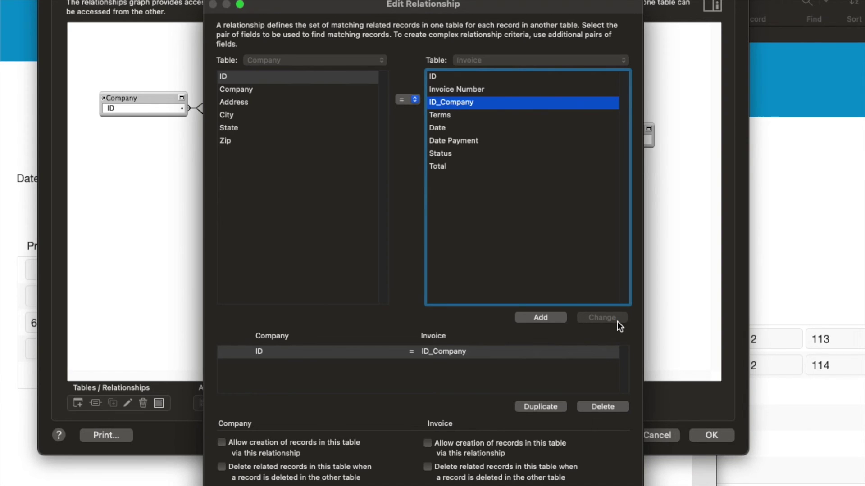
- Confirm the relationship and check Company's links to the Person and Invoice tables in the graph
key("Return")
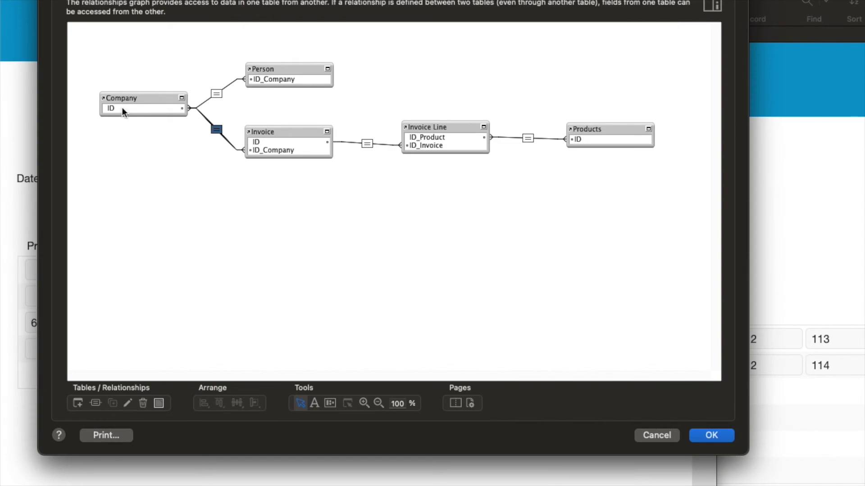
left_click_drag(116, 103, 120, 104)
left_click(128, 97)
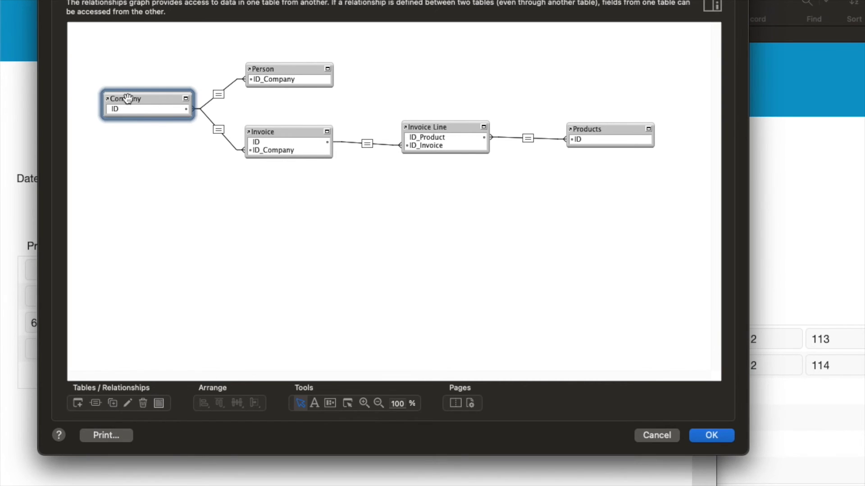
left_click(277, 71)
left_click(287, 136)
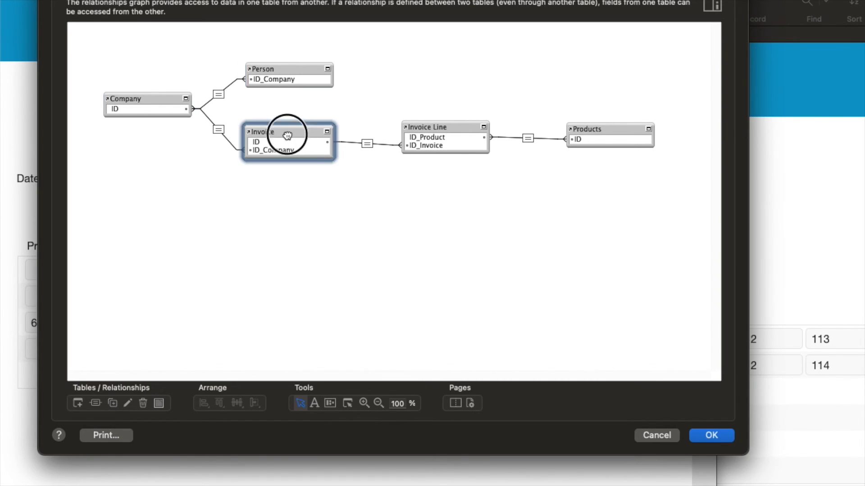
left_click(131, 97)
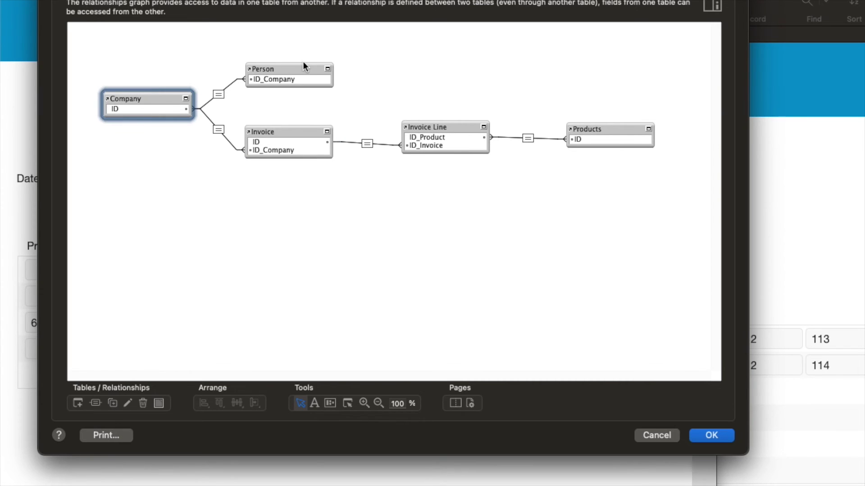
left_click(302, 85)
left_click(122, 95)
left_click(278, 132)
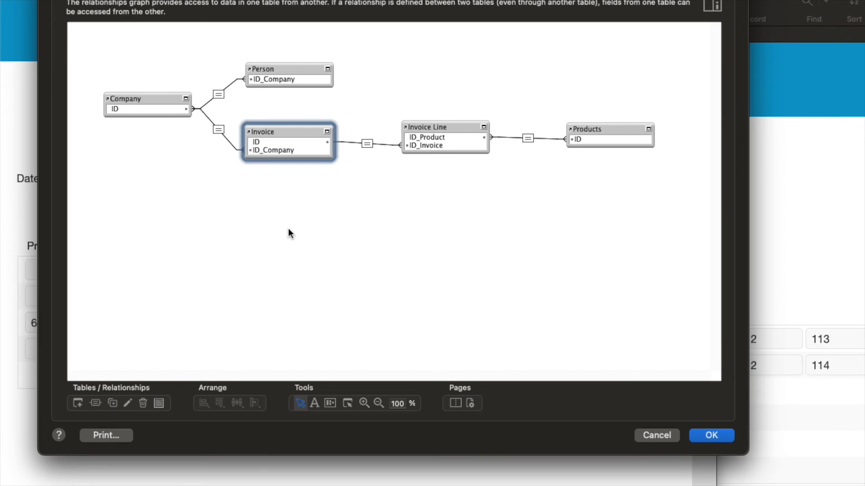
- Review the Invoice Line and Products links, close Manage Database, and enter Layout mode on Invoice
left_click(447, 129)
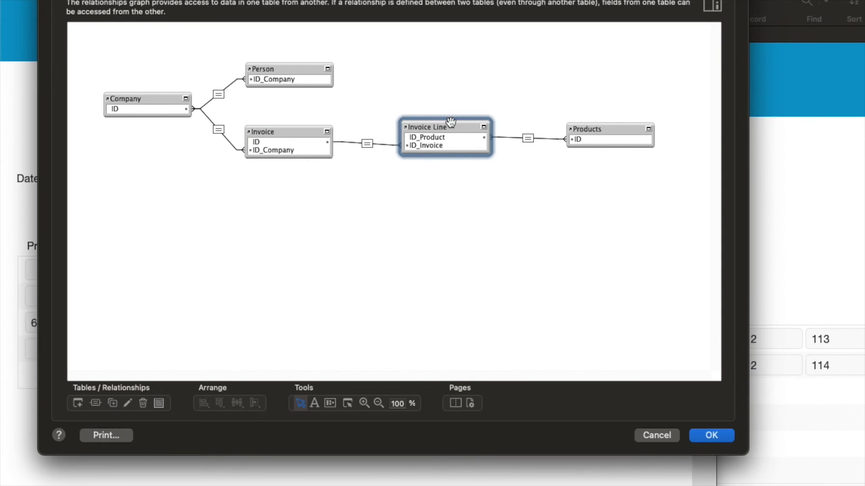
left_click(609, 129)
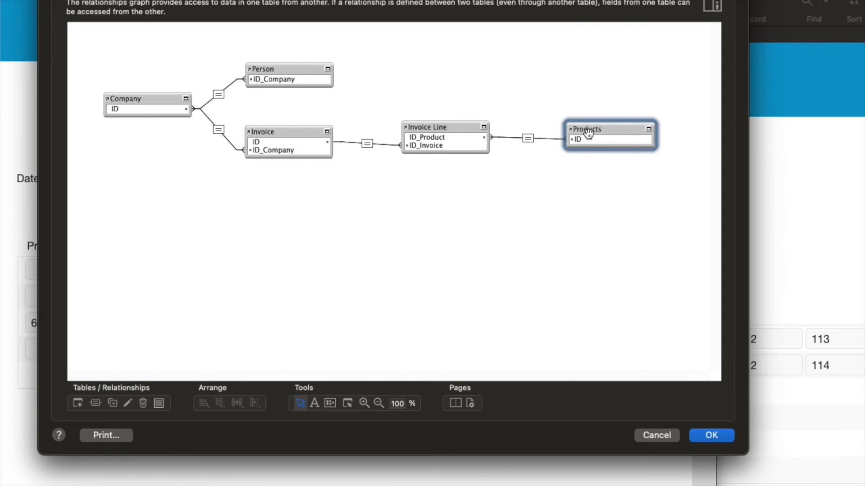
left_click(585, 169)
left_click(589, 129)
left_click(448, 130)
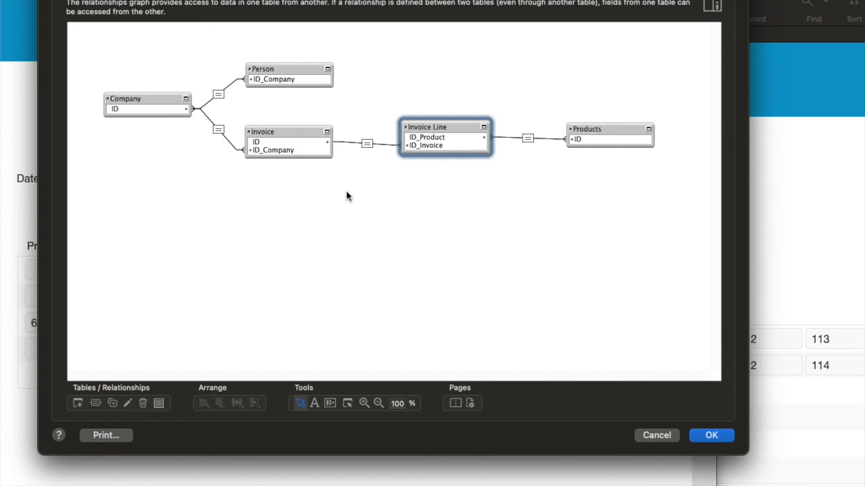
left_click(293, 134)
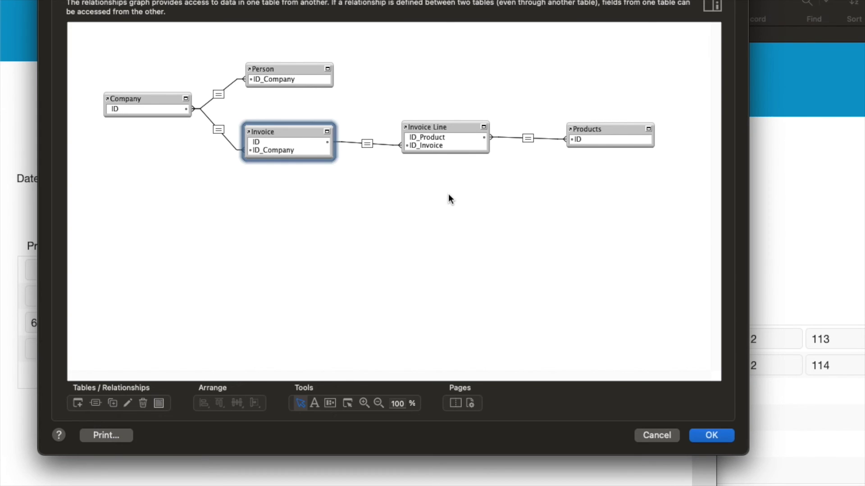
left_click(436, 219)
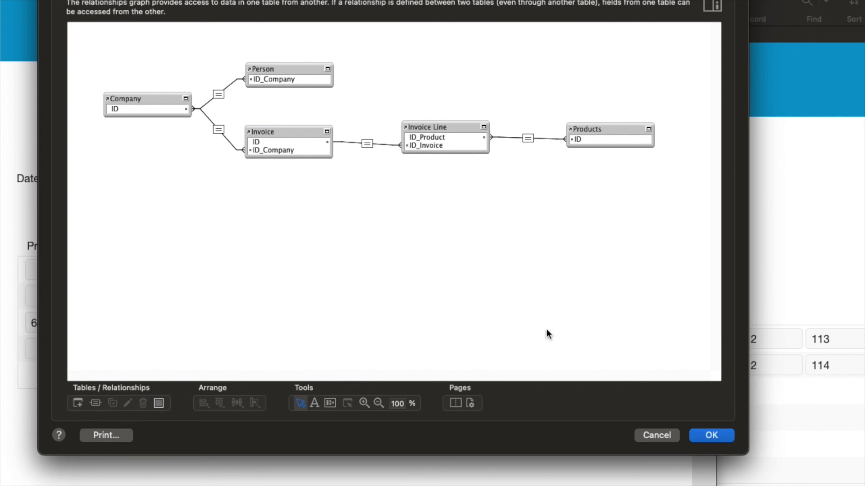
left_click(712, 435)
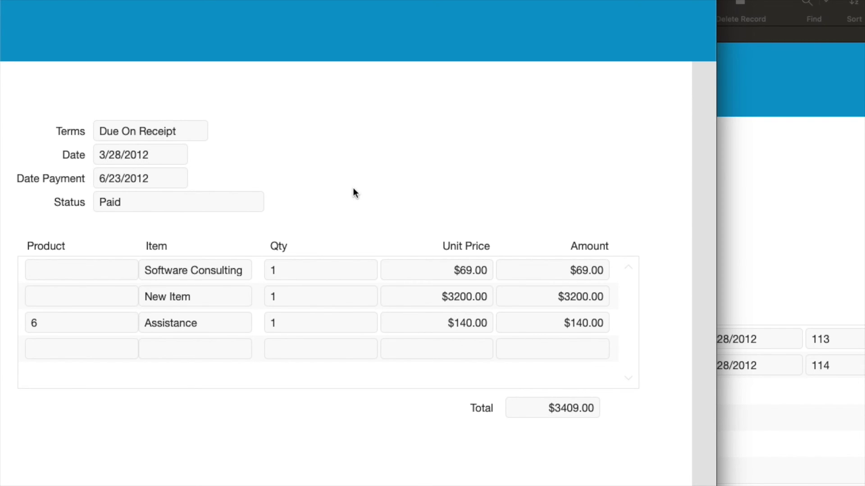
key("super+l")
- Copy Terms to the form's top row as a widened Company::Company field, then browse invoices
left_click_drag(319, 131, 317, 74)
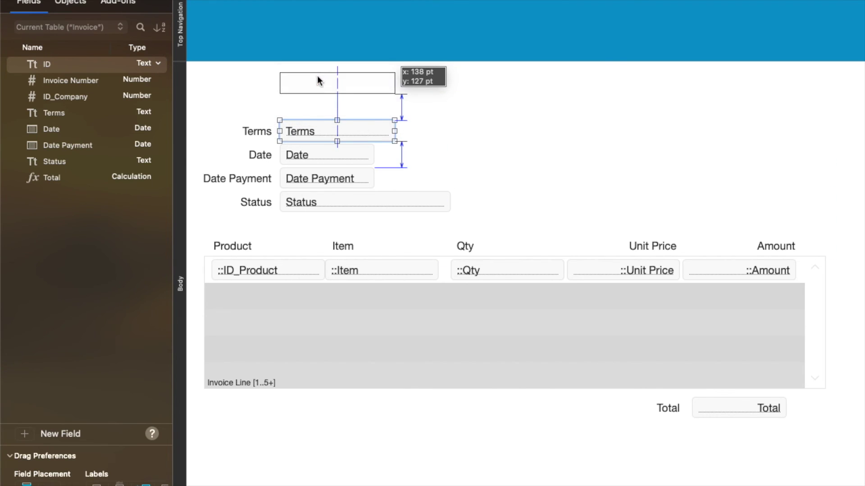
left_click(716, 21)
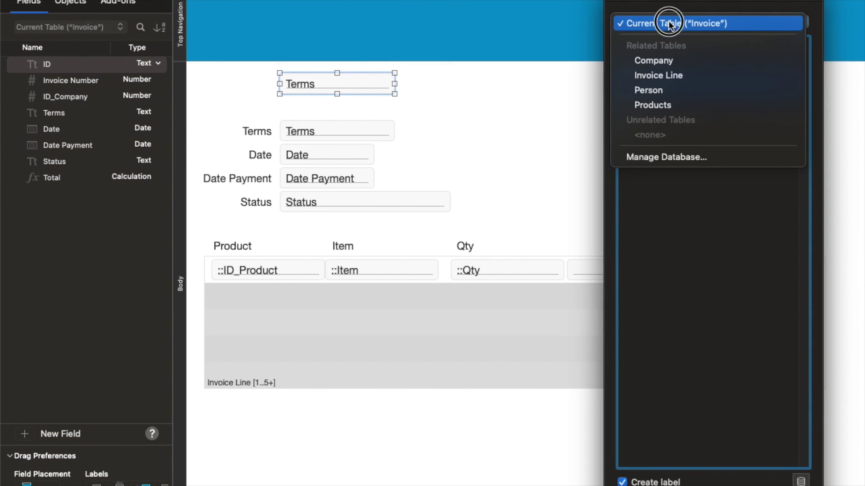
left_click(672, 61)
left_click(681, 81)
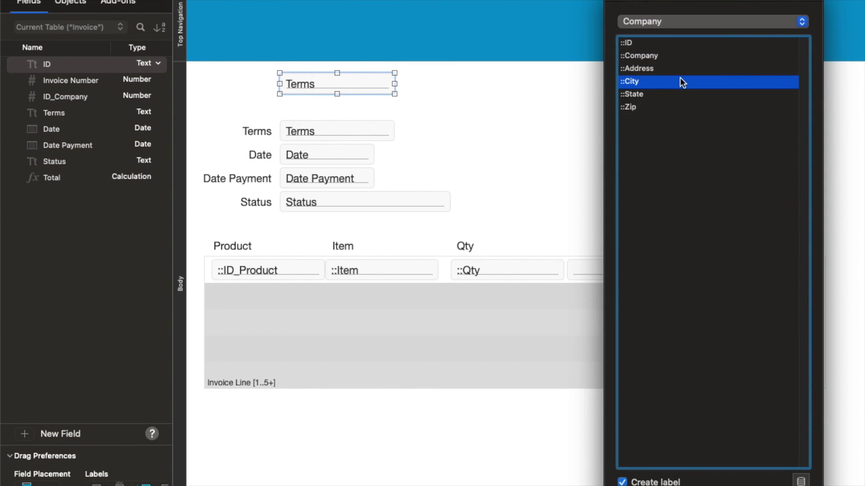
double_click(644, 56)
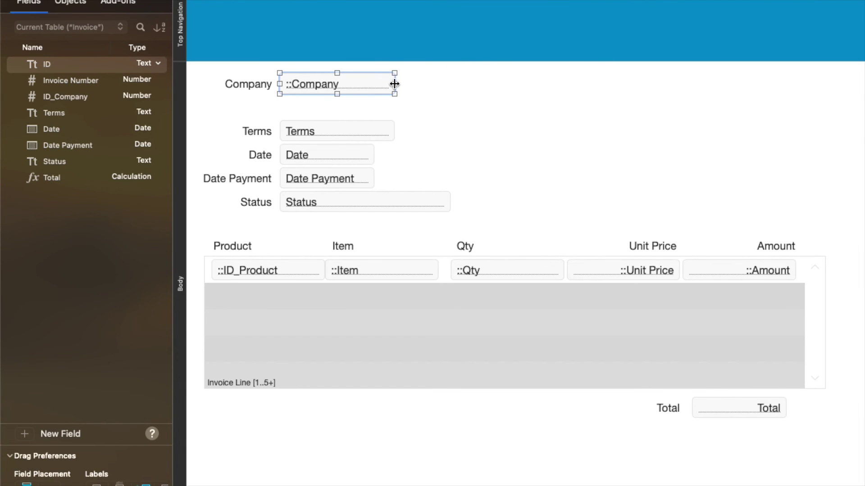
left_click_drag(395, 83, 499, 98)
key("super+b")
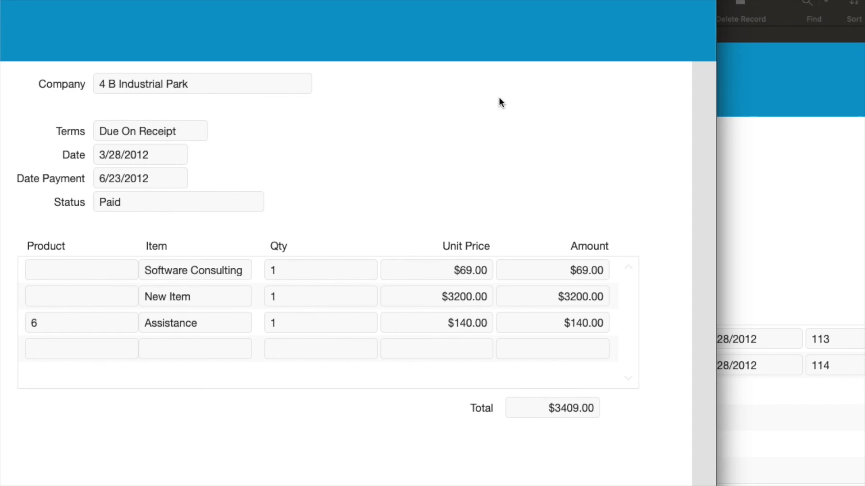
key("ctrl+Up")
key("ctrl+Up")
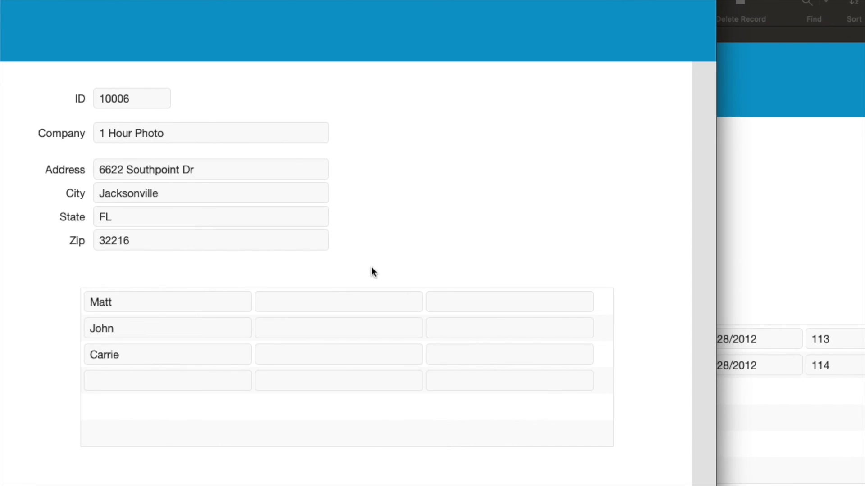
- Set the Person portal to 3 rows, nudge it up, and draw a new portal beneath it
key("super+l")
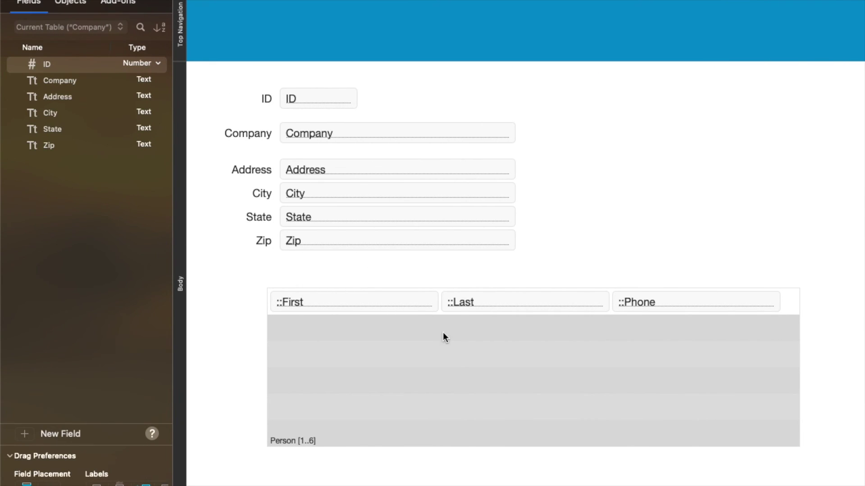
double_click(456, 385)
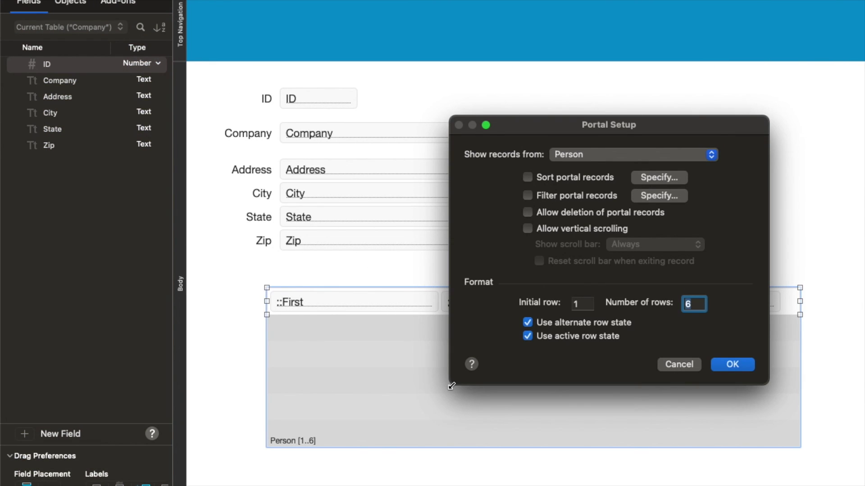
type("3")
key("Return")
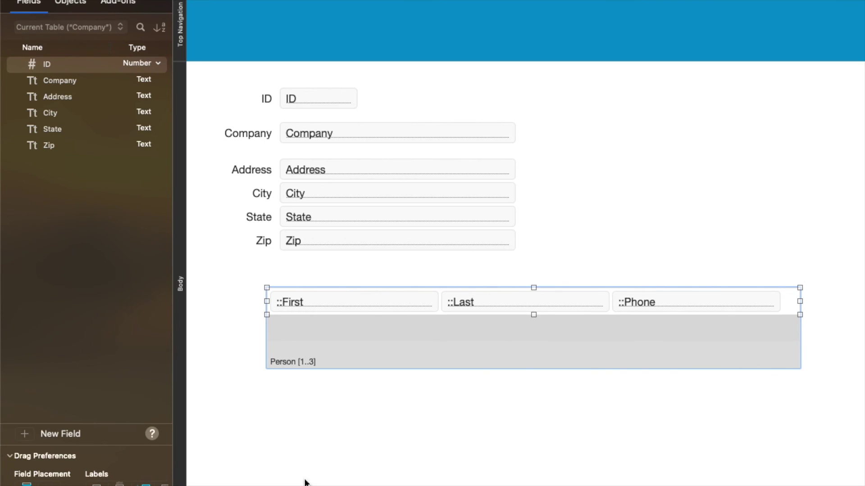
left_click_drag(314, 357, 328, 344)
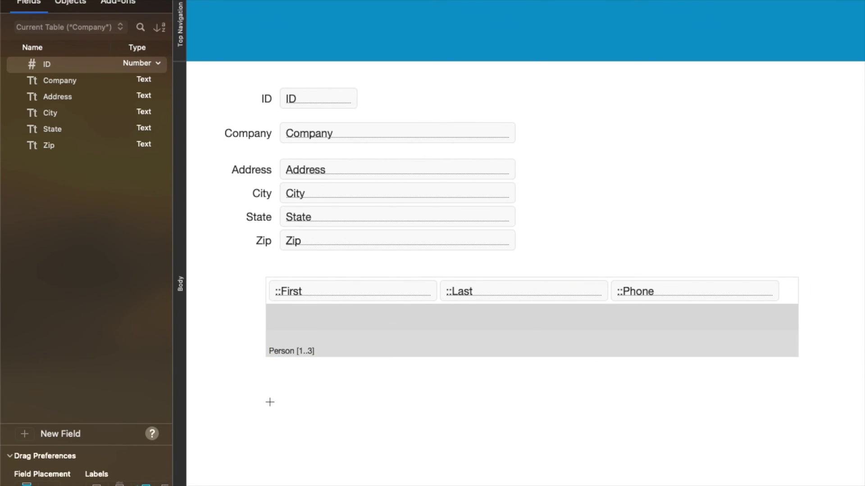
left_click_drag(270, 401, 799, 485)
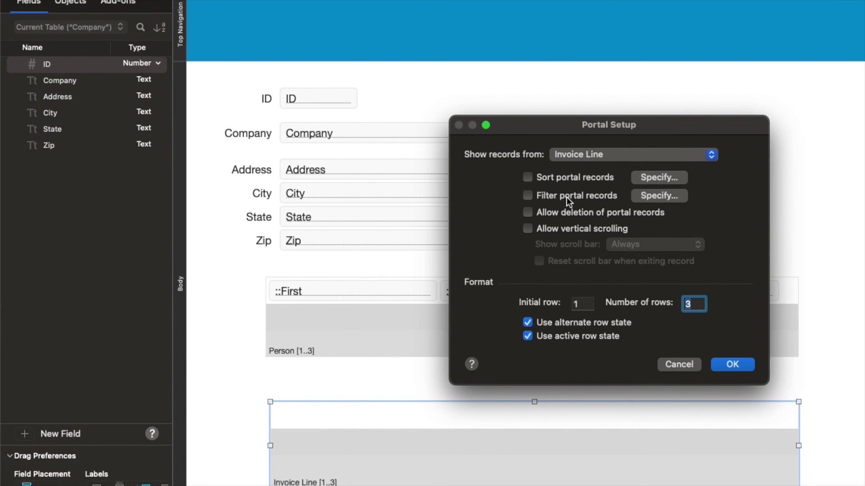
- Make the new portal show records from the Invoice table
left_click(644, 149)
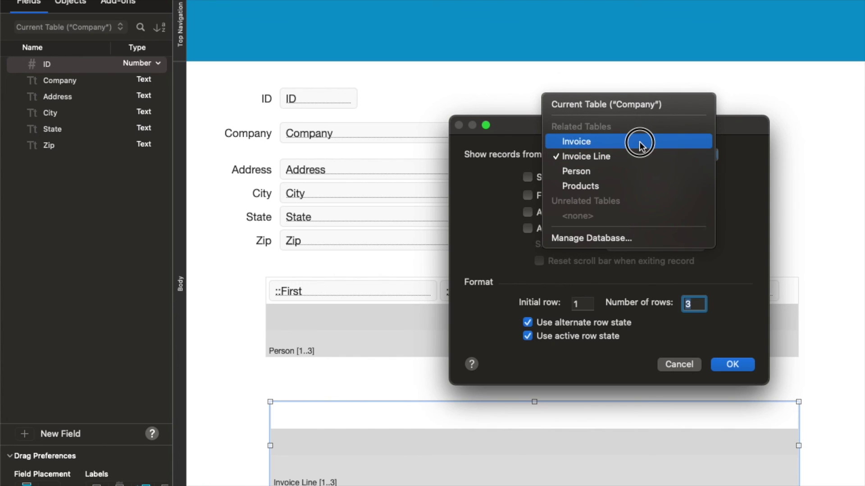
left_click(638, 139)
left_click(668, 183)
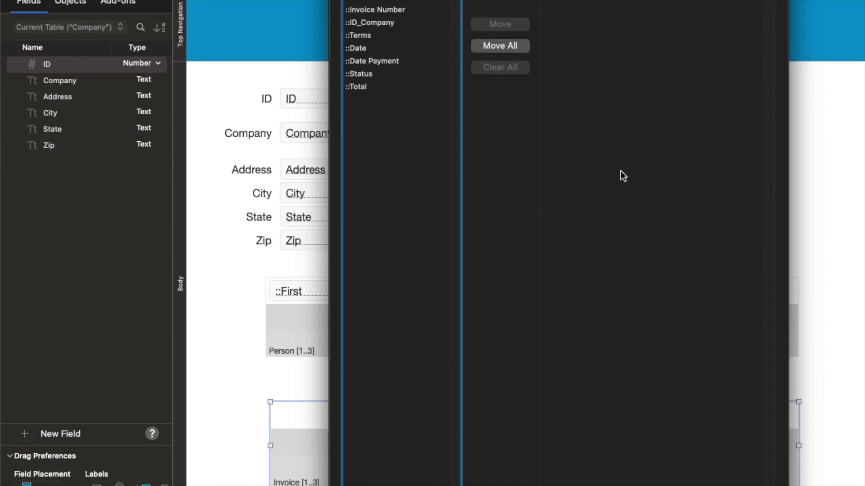
- Put Date, Invoice Number, Item and Total in the portal, Item before Total, and browse records
double_click(368, 49)
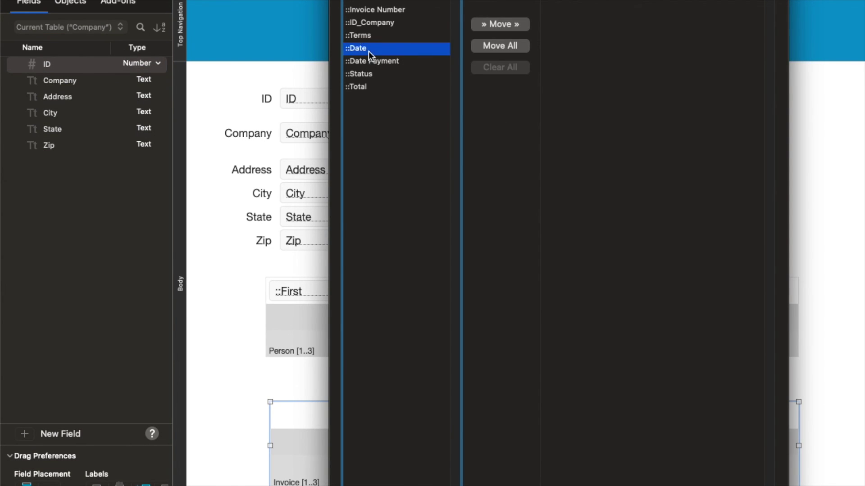
double_click(372, 10)
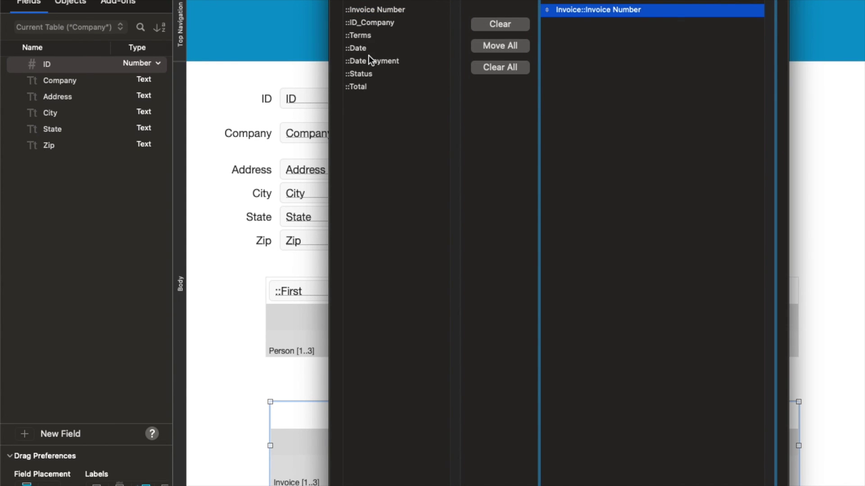
left_click(366, 88)
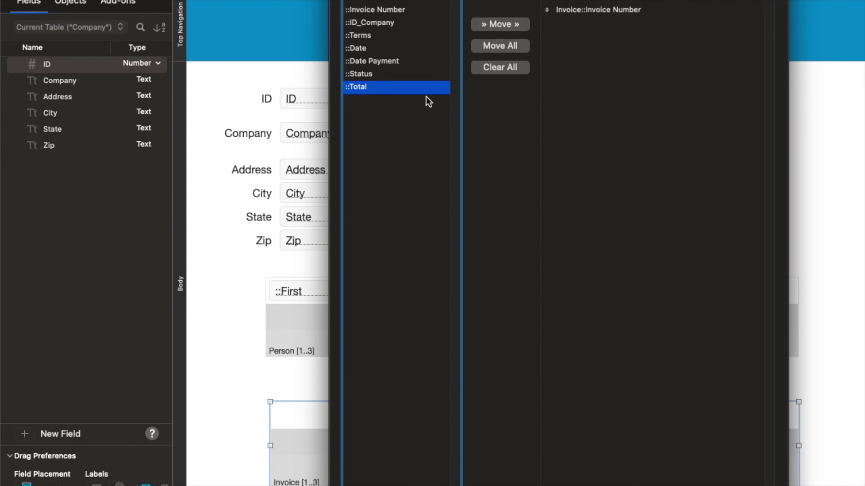
double_click(372, 88)
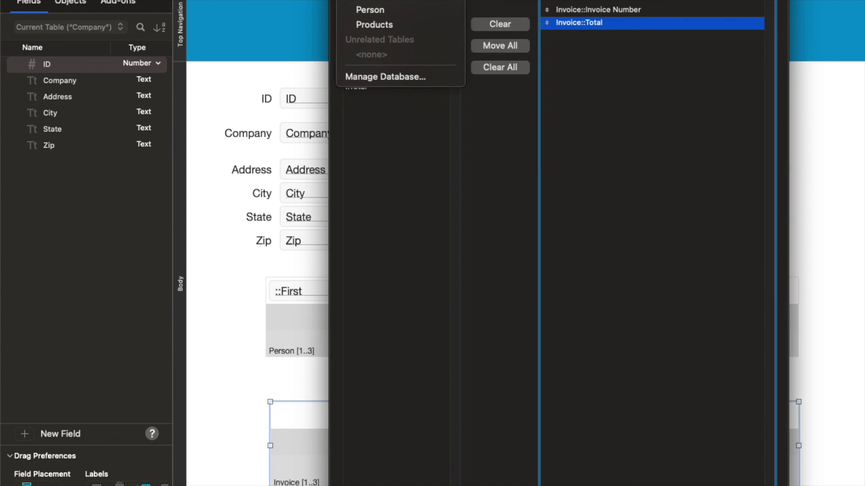
left_click(387, 2)
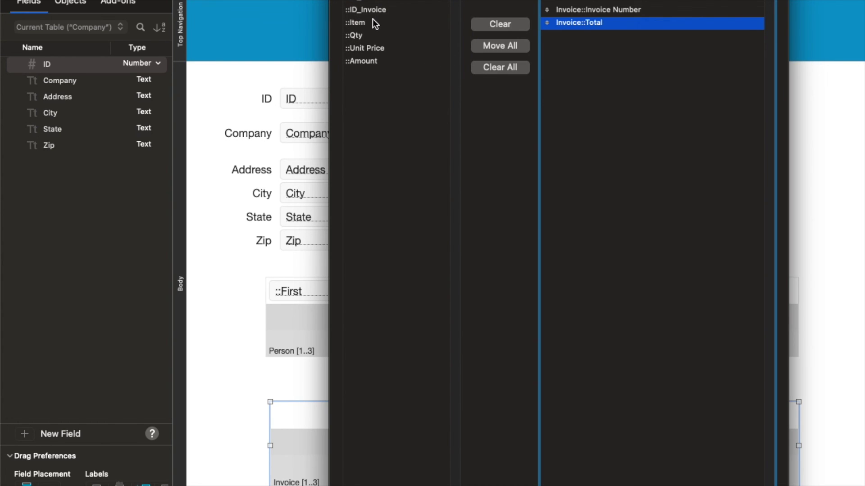
double_click(372, 22)
left_click_drag(545, 36, 550, 23)
key("Return")
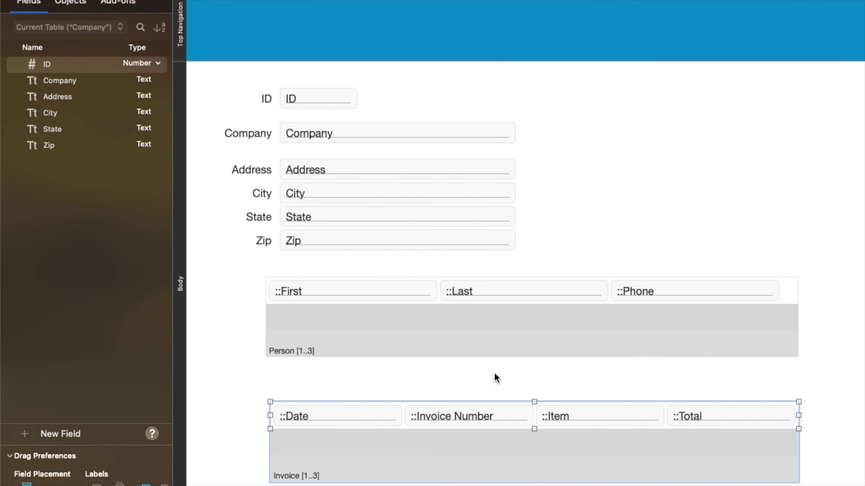
key("super+b")
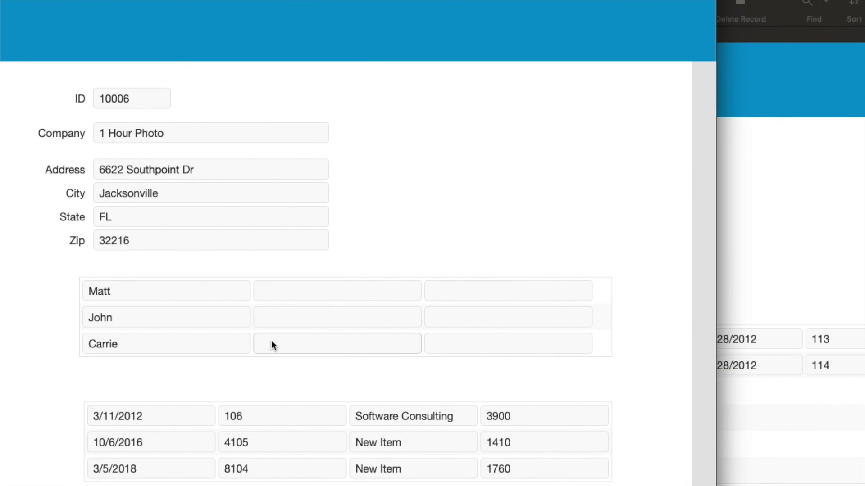